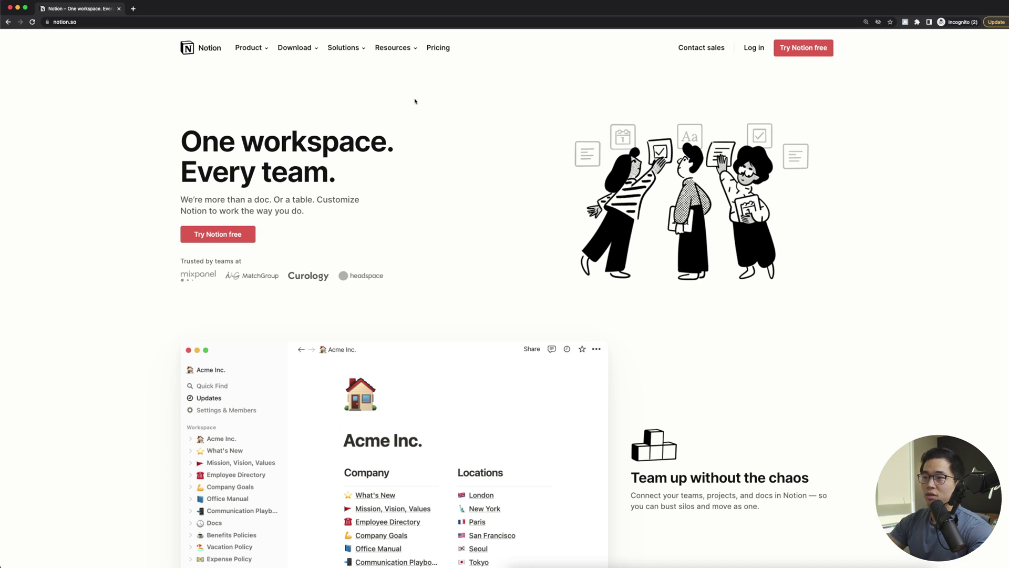
Browse the Notion guides and tutorials page, then return to the product homepage
{"action": "mouse_move", "coordinate": [398, 50]}
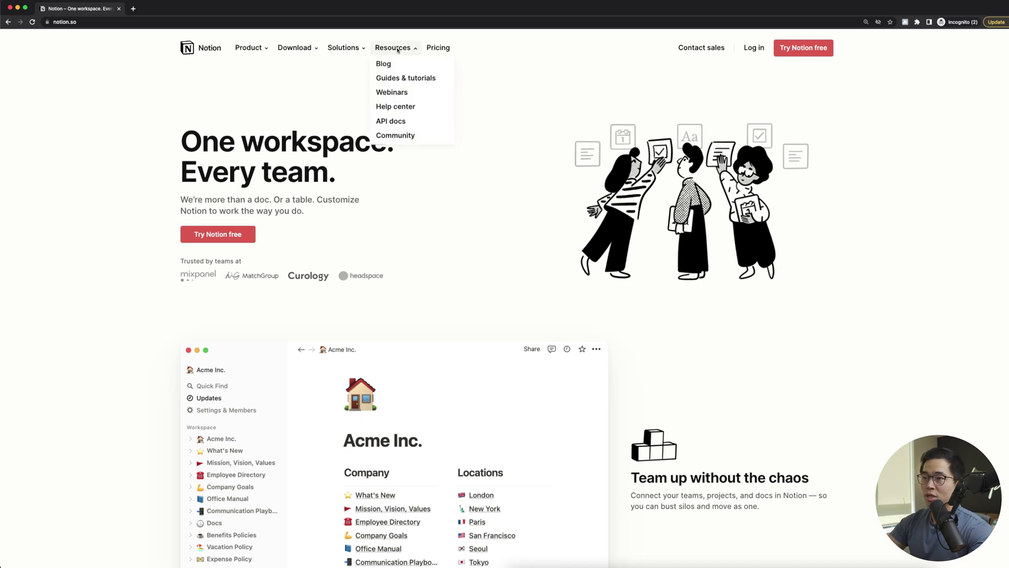
{"action": "left_click", "coordinate": [414, 80]}
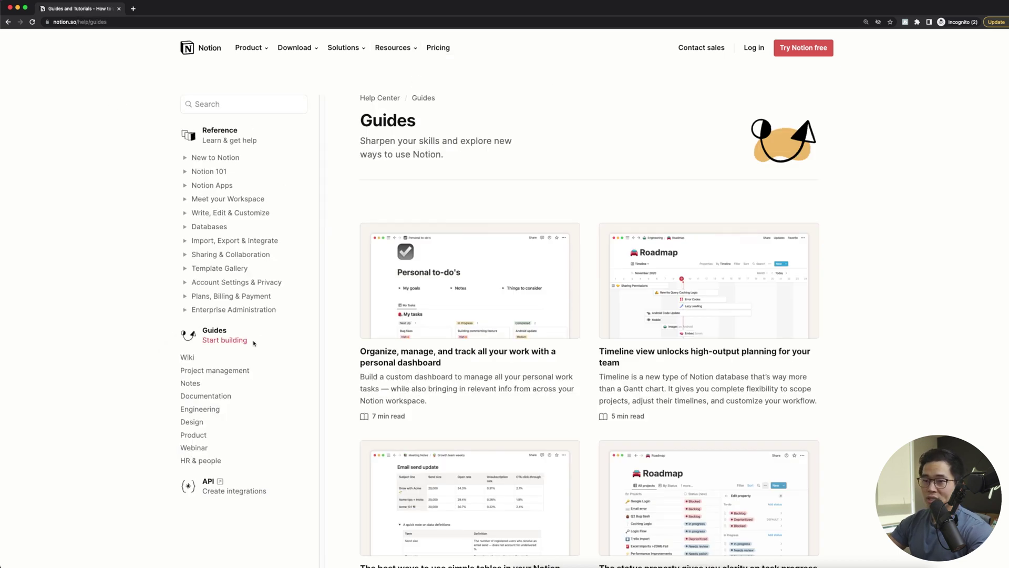
{"action": "scroll", "coordinate": [665, 246], "scroll_direction": "down", "scroll_amount": 8}
{"action": "scroll", "coordinate": [908, 332], "scroll_direction": "down", "scroll_amount": 1}
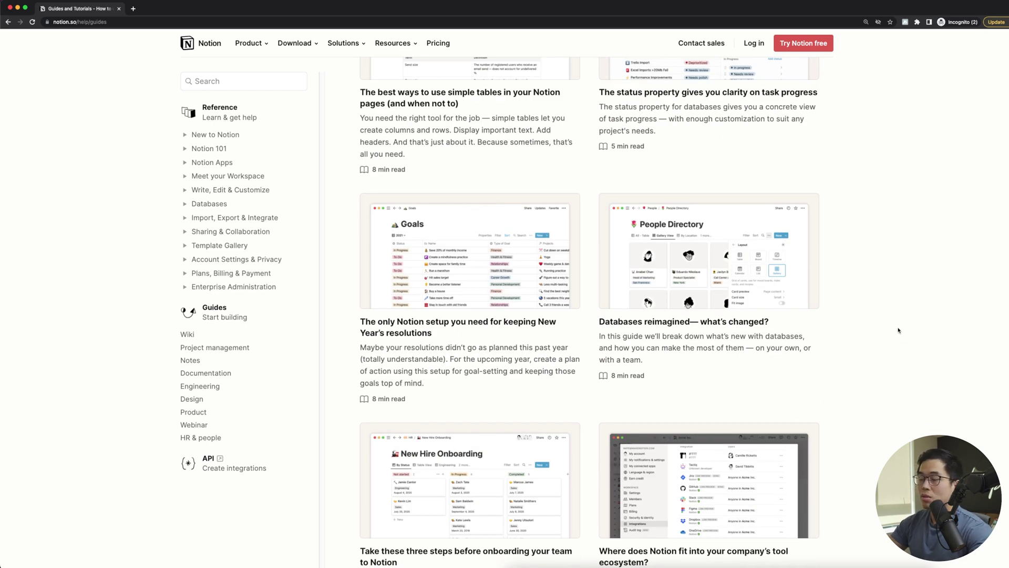
{"action": "scroll", "coordinate": [908, 377], "scroll_direction": "down", "scroll_amount": 5}
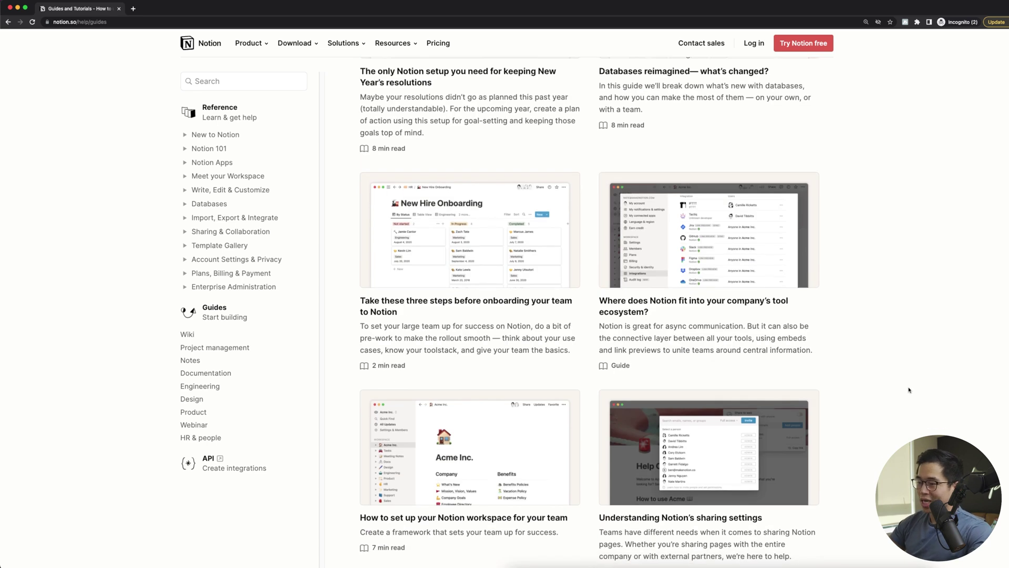
{"action": "scroll", "coordinate": [909, 390], "scroll_direction": "down", "scroll_amount": 2}
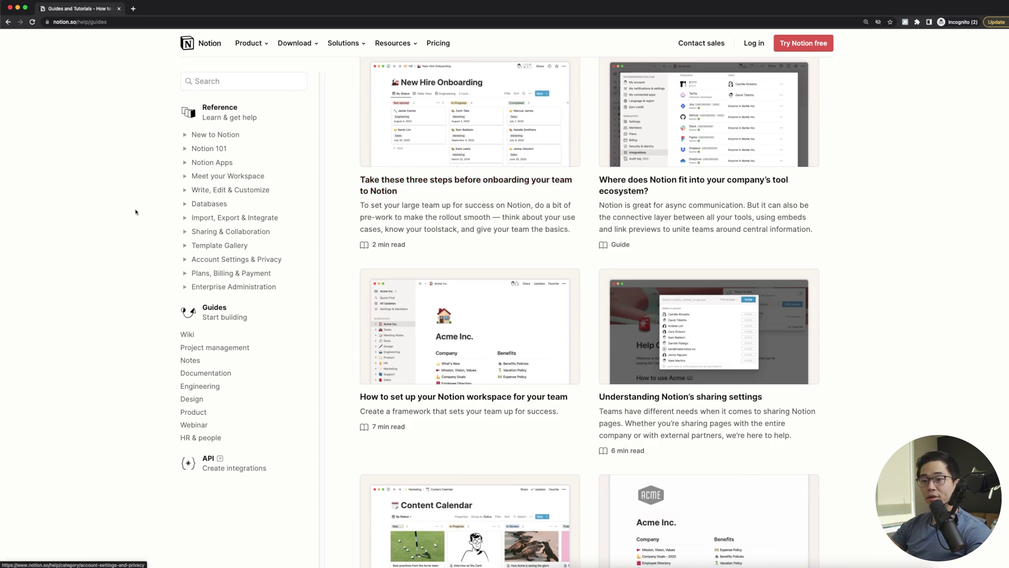
{"action": "scroll", "coordinate": [922, 419], "scroll_direction": "up", "scroll_amount": 10}
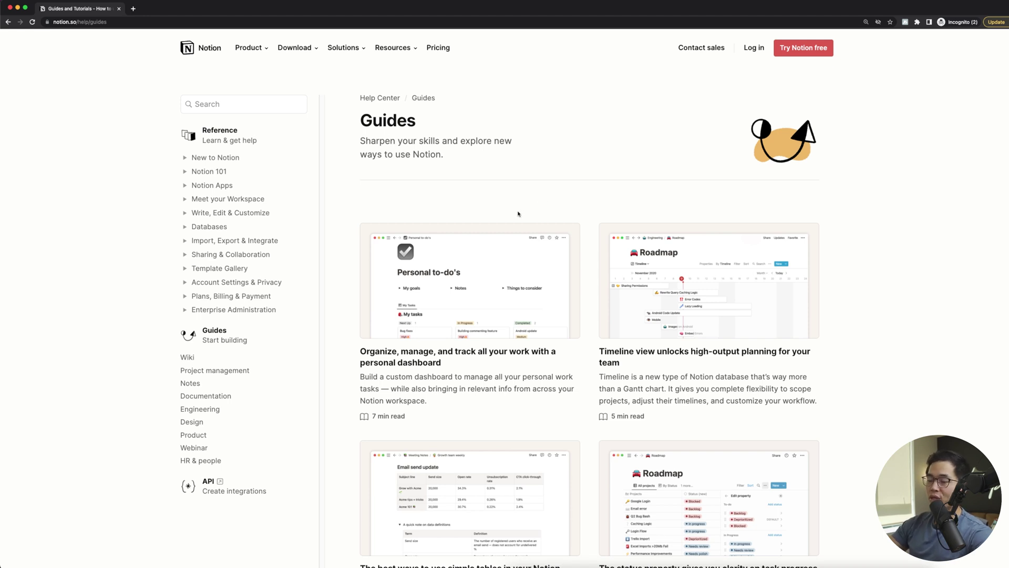
{"action": "left_click", "coordinate": [210, 47]}
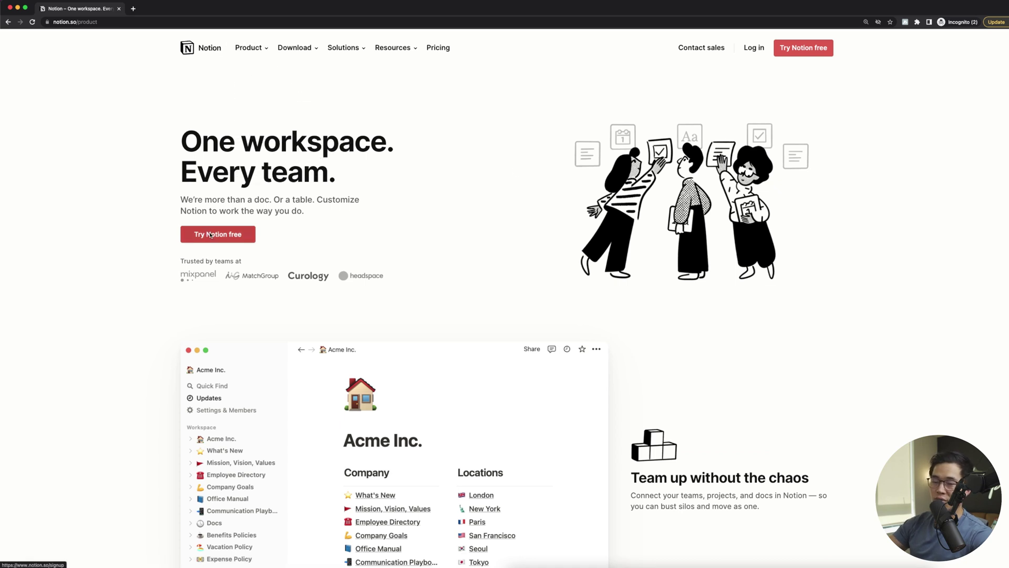
Close the website window and move the 72 Questions card to the top of Ready to Film
{"action": "left_click", "coordinate": [10, 6]}
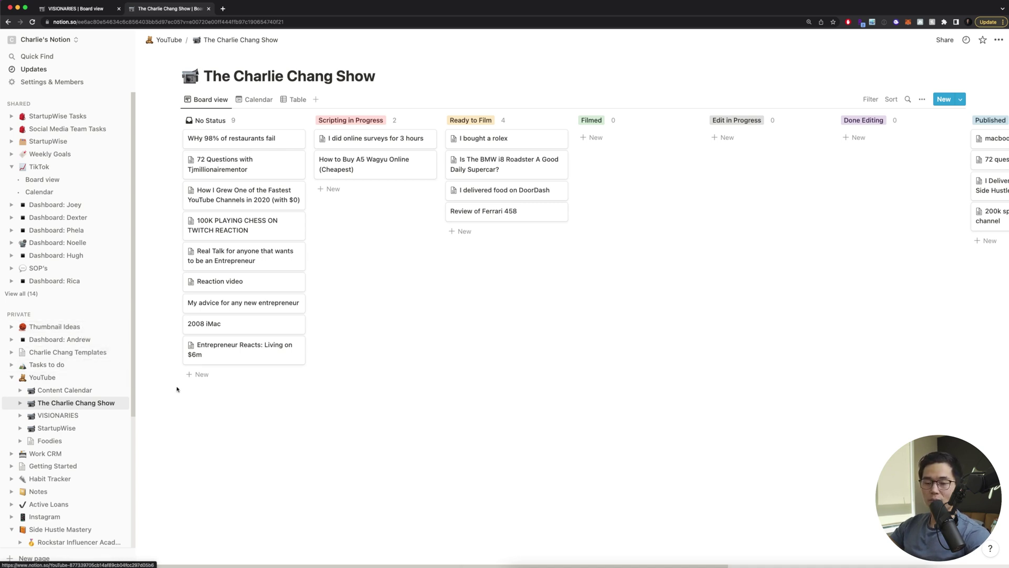
{"action": "scroll", "coordinate": [126, 388], "scroll_direction": "down", "scroll_amount": 1}
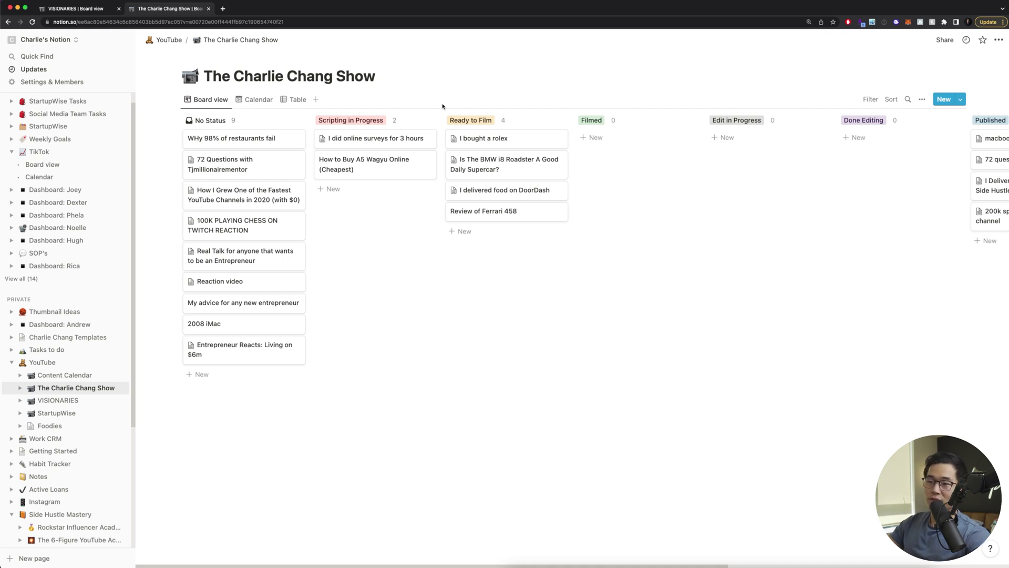
{"action": "mouse_move", "coordinate": [208, 124]}
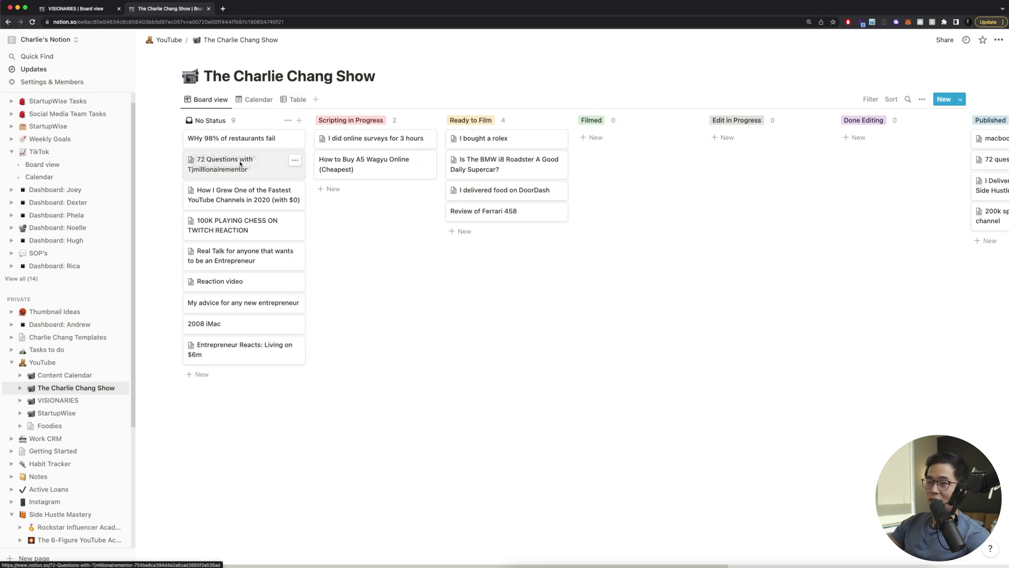
{"action": "left_click_drag", "start_coordinate": [240, 164], "coordinate": [476, 141]}
{"action": "scroll", "coordinate": [661, 165], "scroll_direction": "right", "scroll_amount": 2}
{"action": "scroll", "coordinate": [661, 165], "scroll_direction": "right", "scroll_amount": 2}
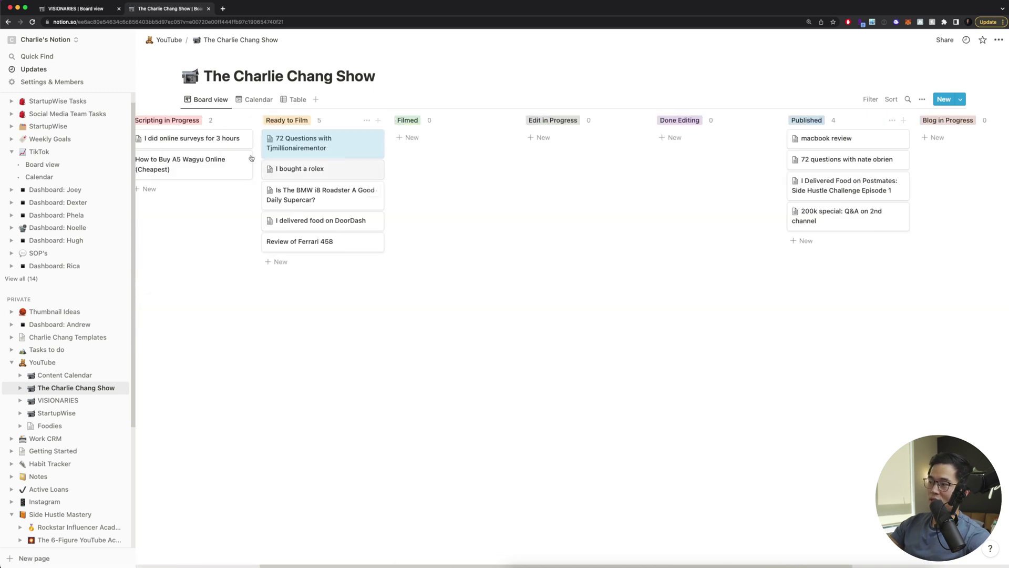
{"action": "scroll", "coordinate": [419, 221], "scroll_direction": "left", "scroll_amount": 3}
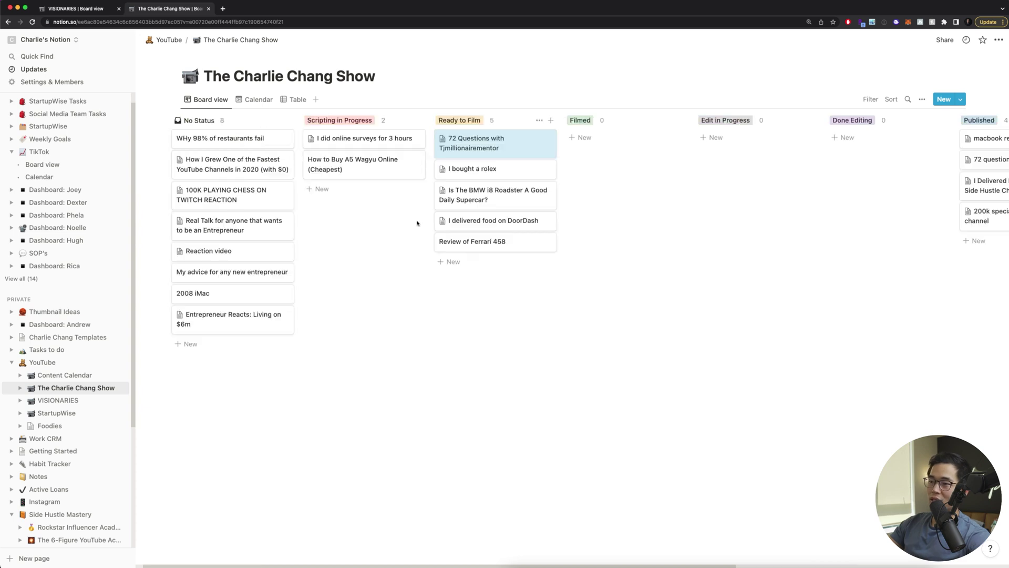
{"action": "left_click", "coordinate": [257, 100]}
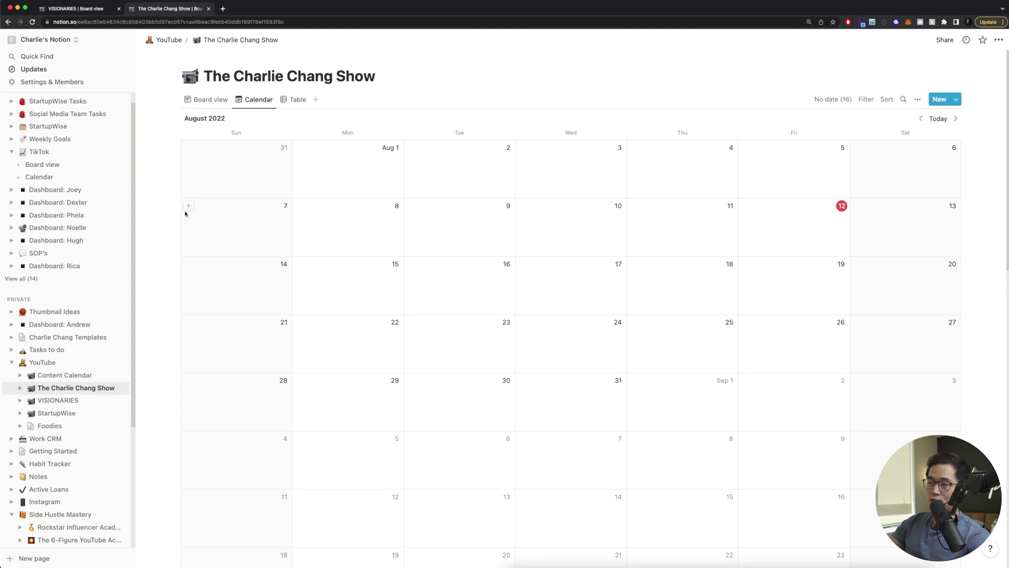
Add a new Gallery view to the videos database from its Table view
{"action": "left_click", "coordinate": [300, 98]}
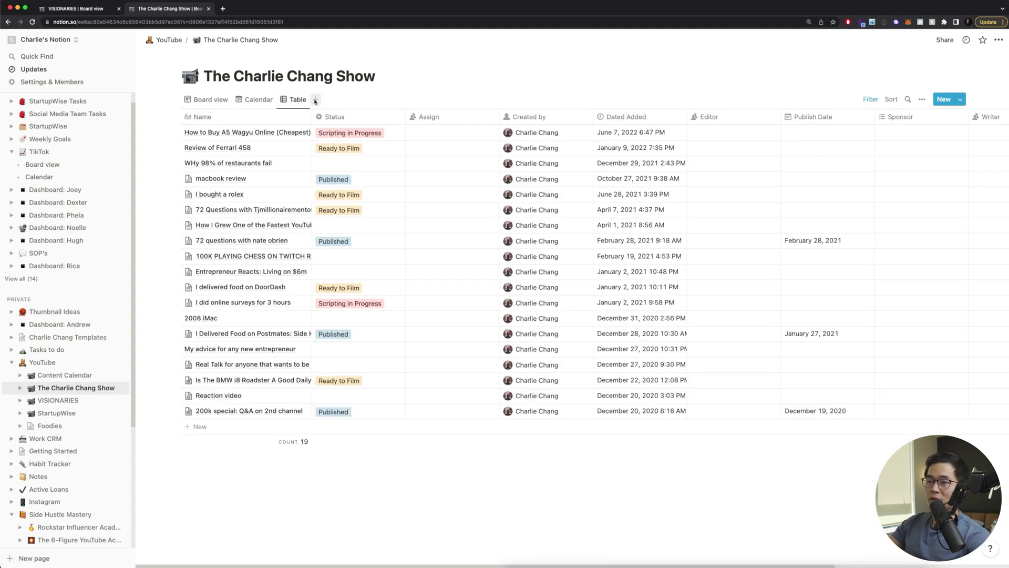
{"action": "left_click", "coordinate": [315, 100]}
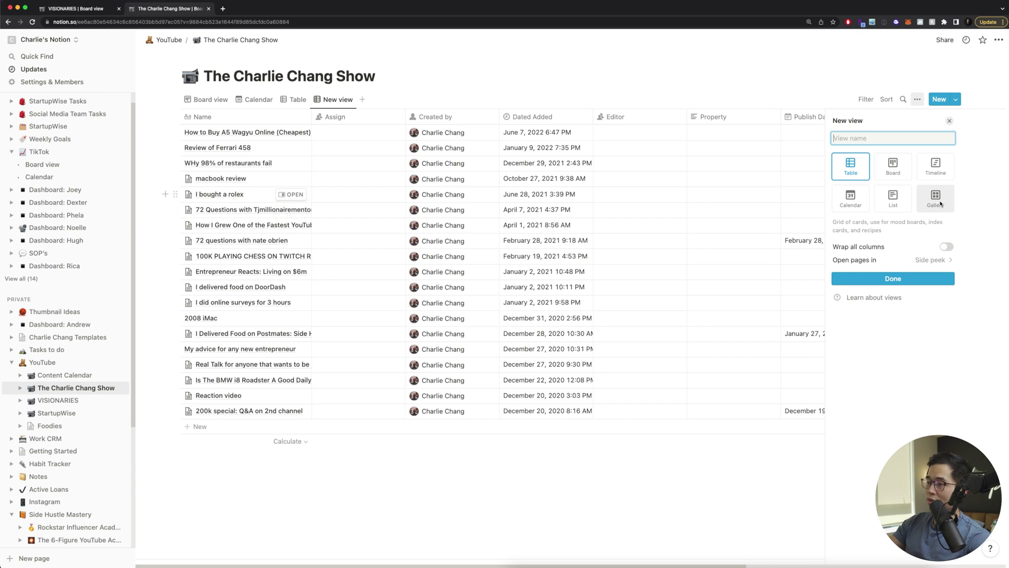
{"action": "left_click", "coordinate": [940, 204]}
{"action": "left_click", "coordinate": [916, 304]}
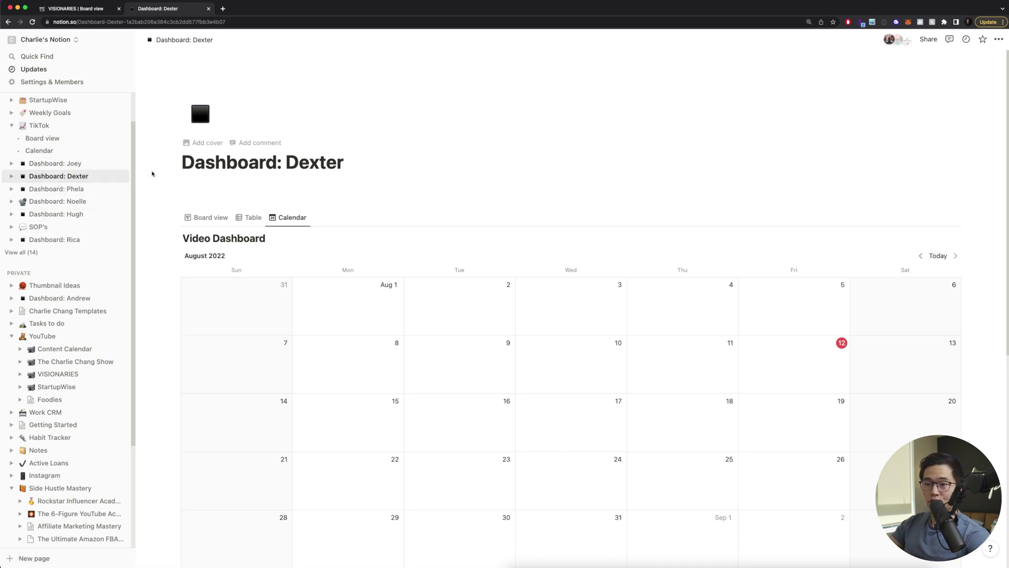
Insert a /page sub-page above Starting On YouTube in The 6-Figure YouTube Academy
{"action": "scroll", "coordinate": [53, 305], "scroll_direction": "down", "scroll_amount": 5}
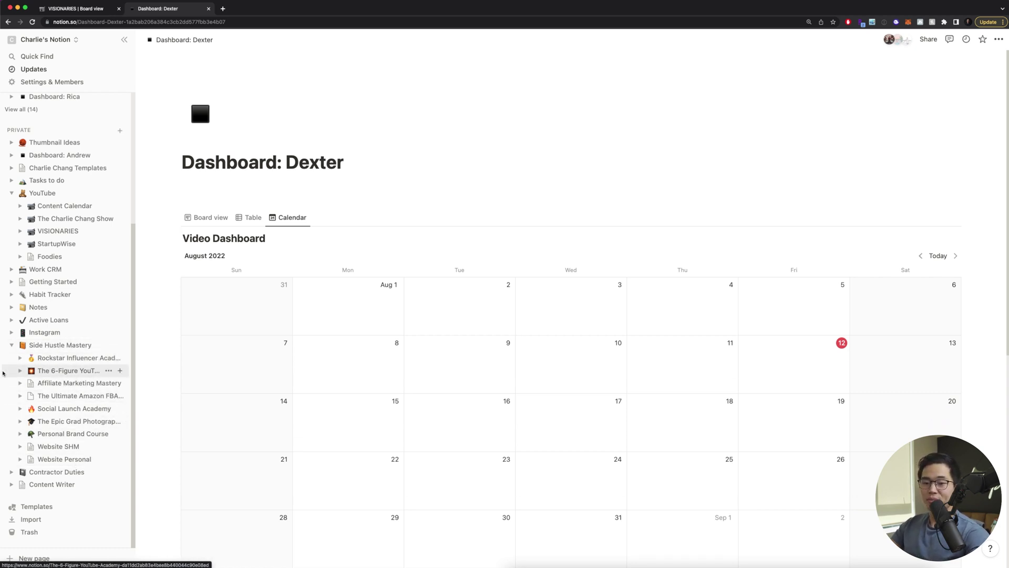
{"action": "left_click", "coordinate": [44, 370]}
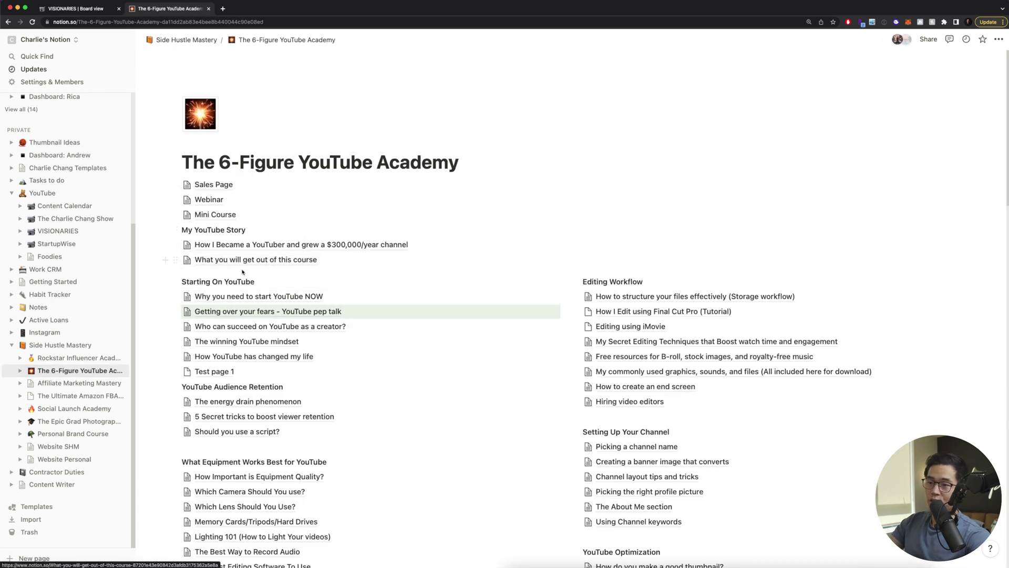
{"action": "key", "text": "Return"}
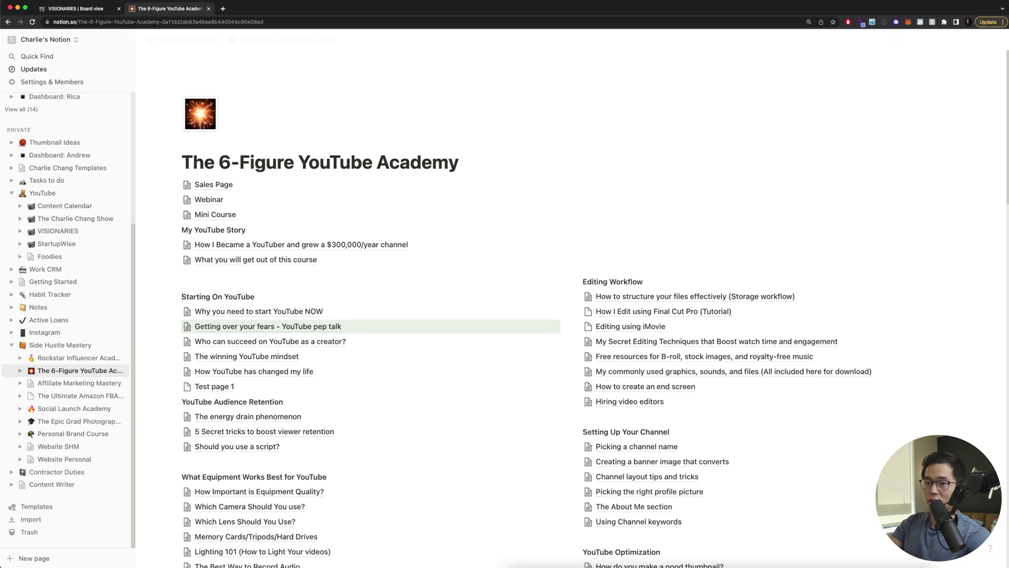
{"action": "type", "text": "/"}
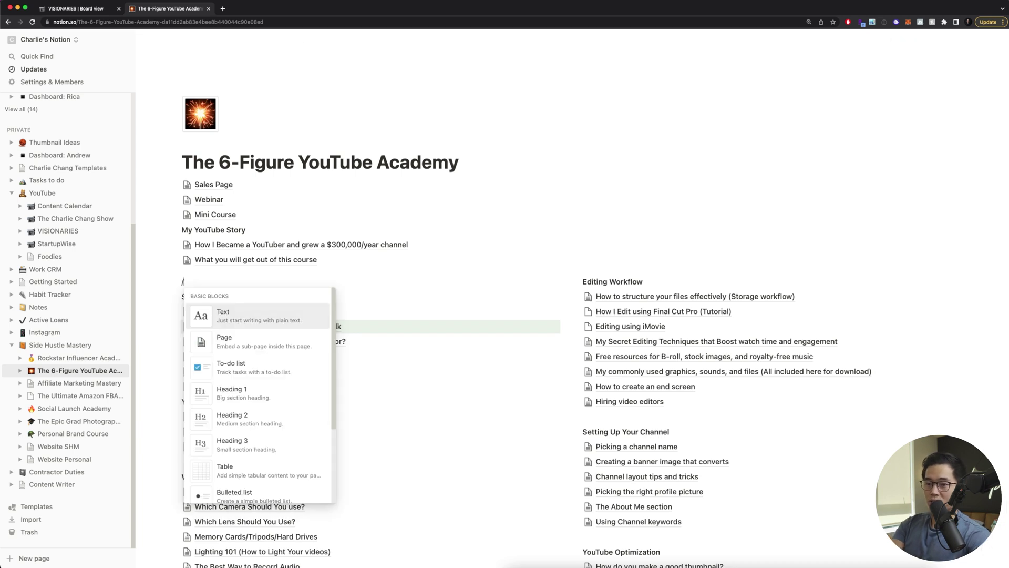
{"action": "type", "text": "page"}
{"action": "key", "text": "Return"}
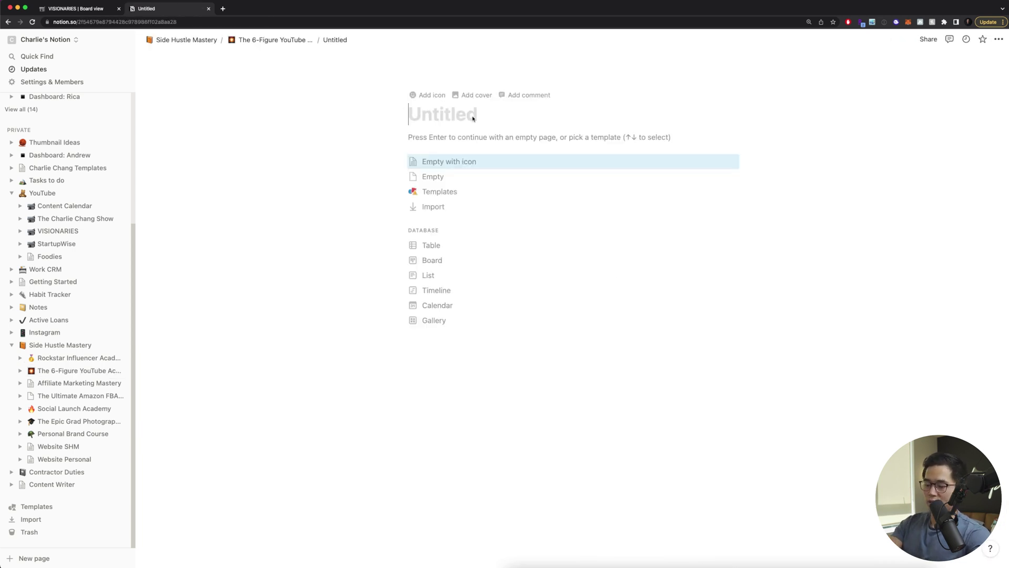
Title the new sub-page 'Test page' with an icon and return to the Academy page
{"action": "type", "text": "Test page"}
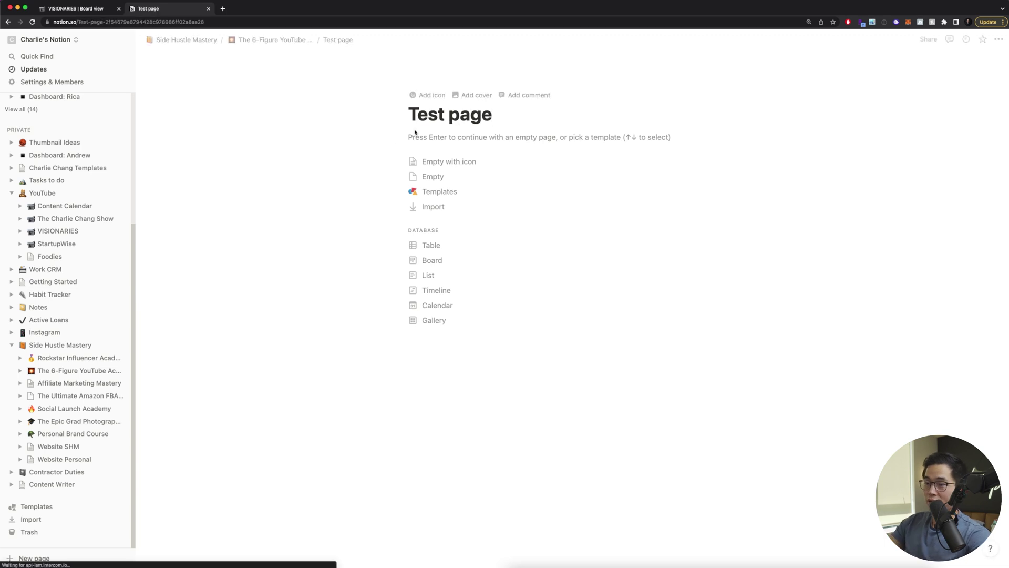
{"action": "left_click", "coordinate": [451, 163]}
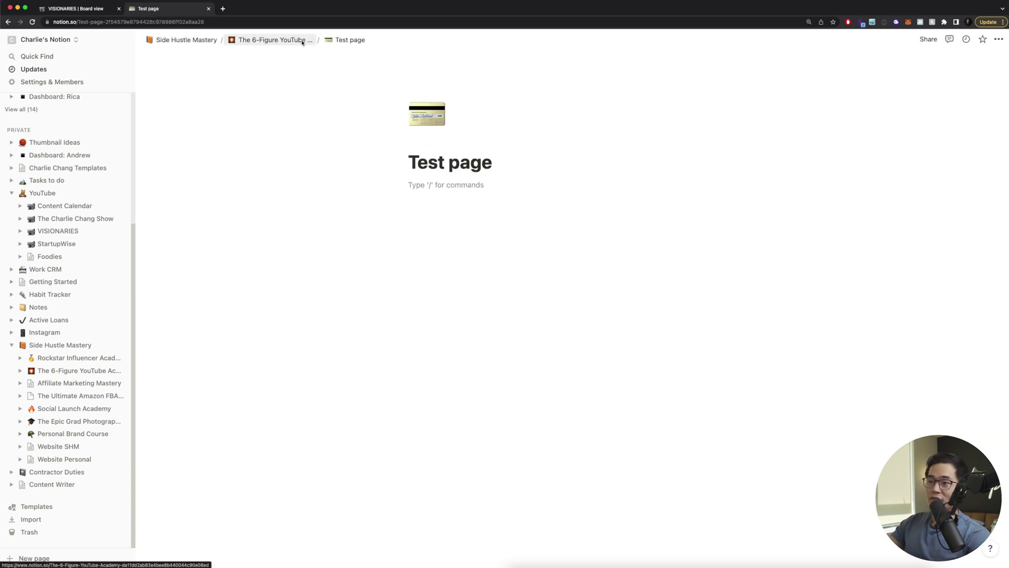
{"action": "left_click", "coordinate": [271, 40]}
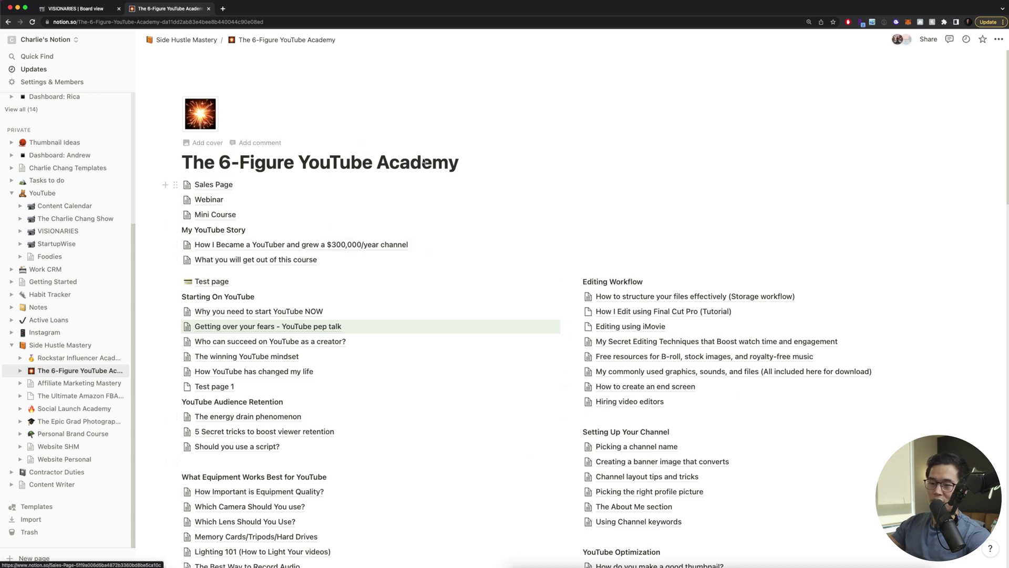
Paste two outline lines into Test page, leaving a stray slash on the line below
{"action": "left_click", "coordinate": [208, 284]}
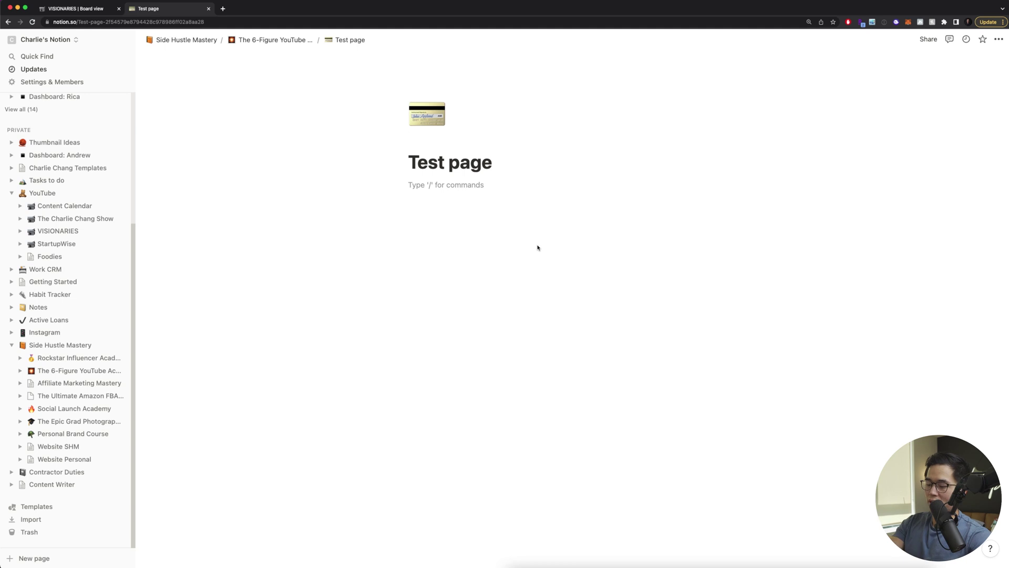
{"action": "type", "text": "outline  outline"}
{"action": "key", "text": "Return"}
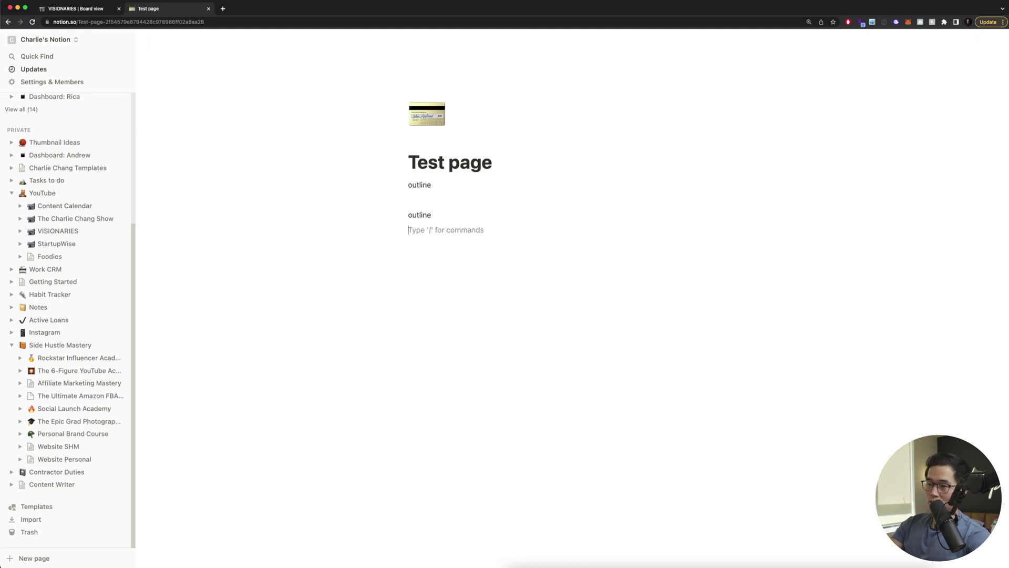
{"action": "type", "text": "/"}
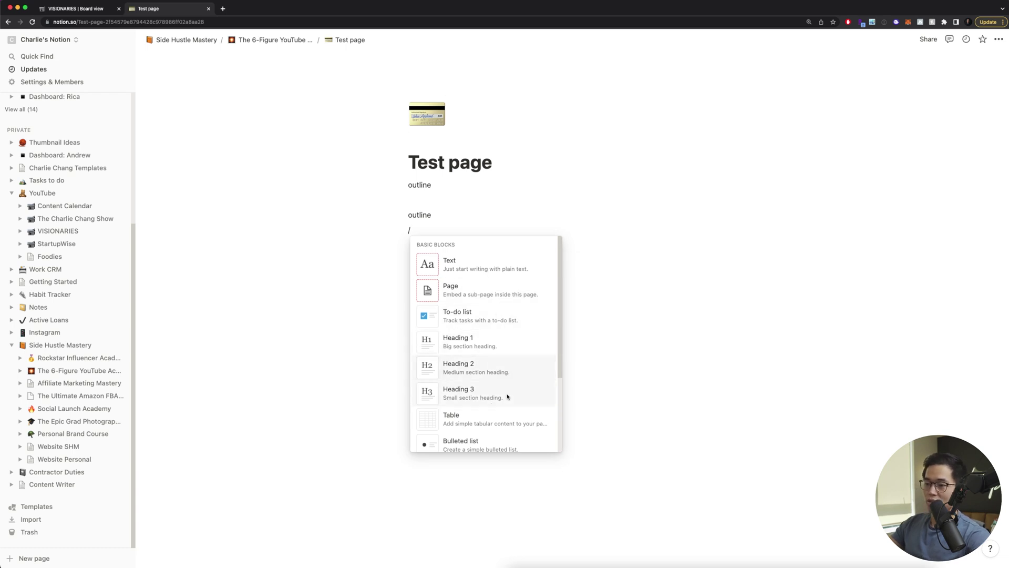
{"action": "scroll", "coordinate": [502, 391], "scroll_direction": "down", "scroll_amount": 4}
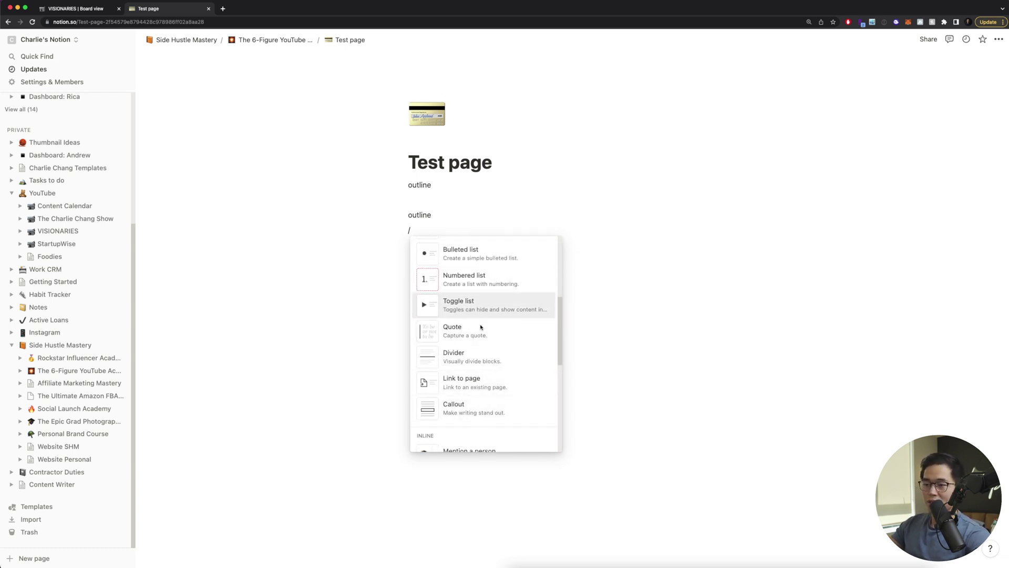
{"action": "scroll", "coordinate": [494, 399], "scroll_direction": "down", "scroll_amount": 5}
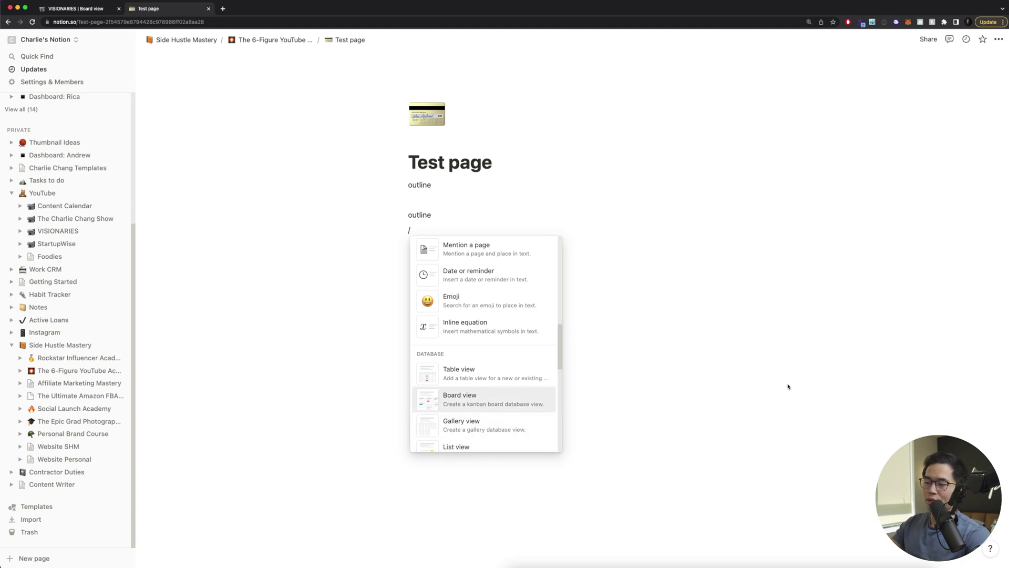
{"action": "left_click", "coordinate": [379, 307]}
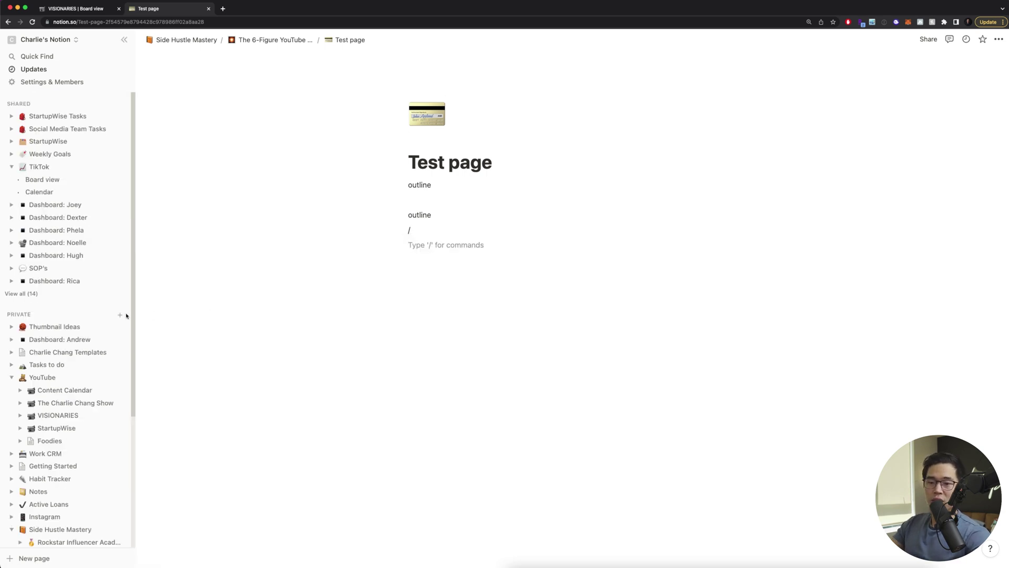
{"action": "left_click", "coordinate": [122, 316]}
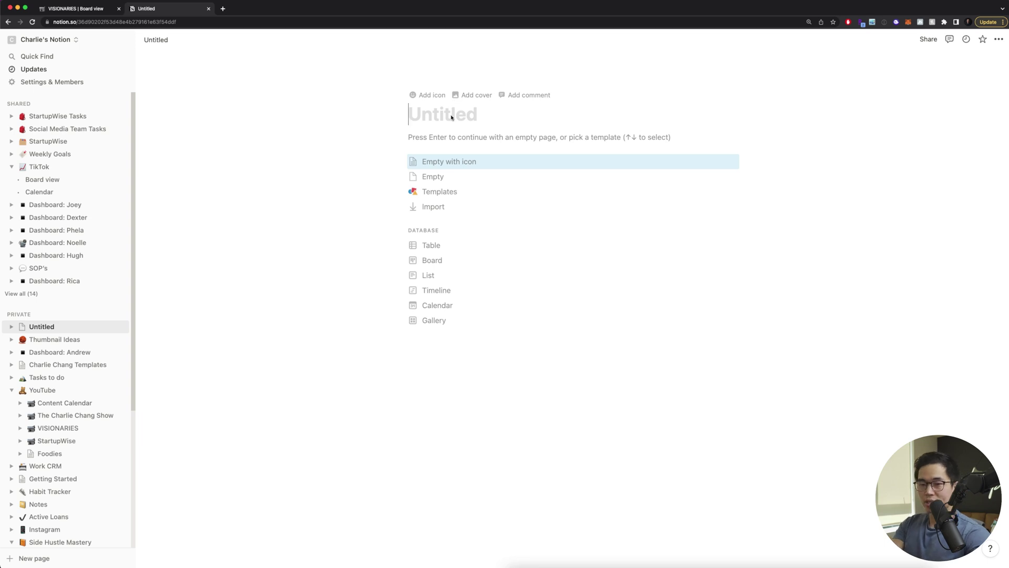
Title the new private page 'Daily Tasks' and bring up the template gallery
{"action": "type", "text": "Daily Tasks"}
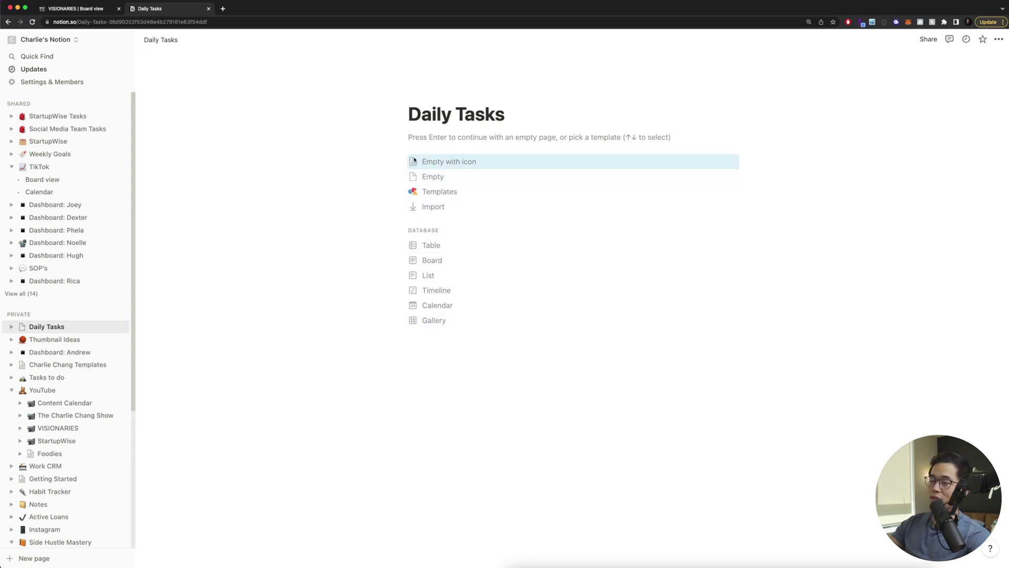
{"action": "left_click", "coordinate": [451, 195]}
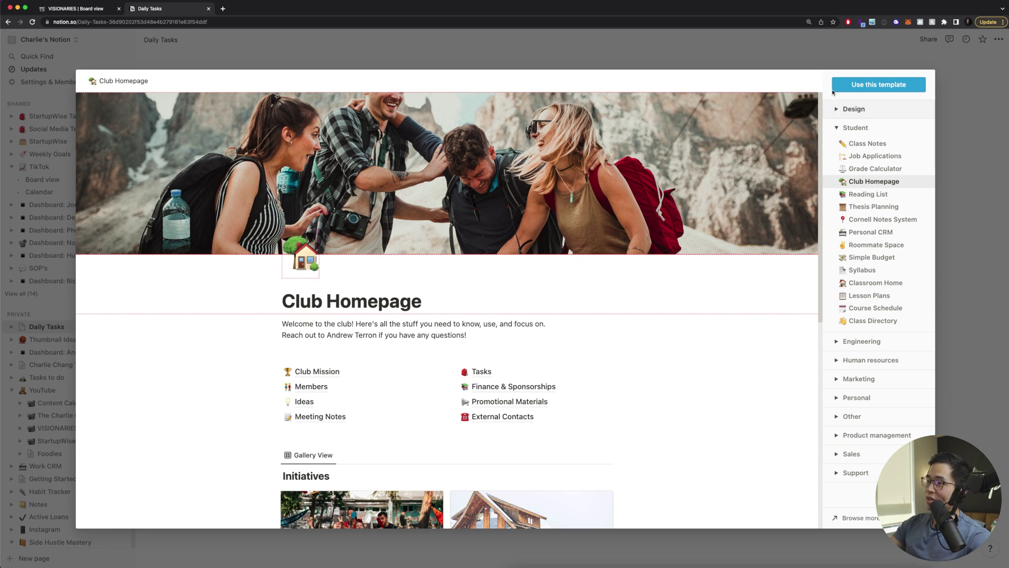
Expand the Design, Marketing and Personal categories, then preview and apply the Task List template
{"action": "left_click", "coordinate": [866, 110]}
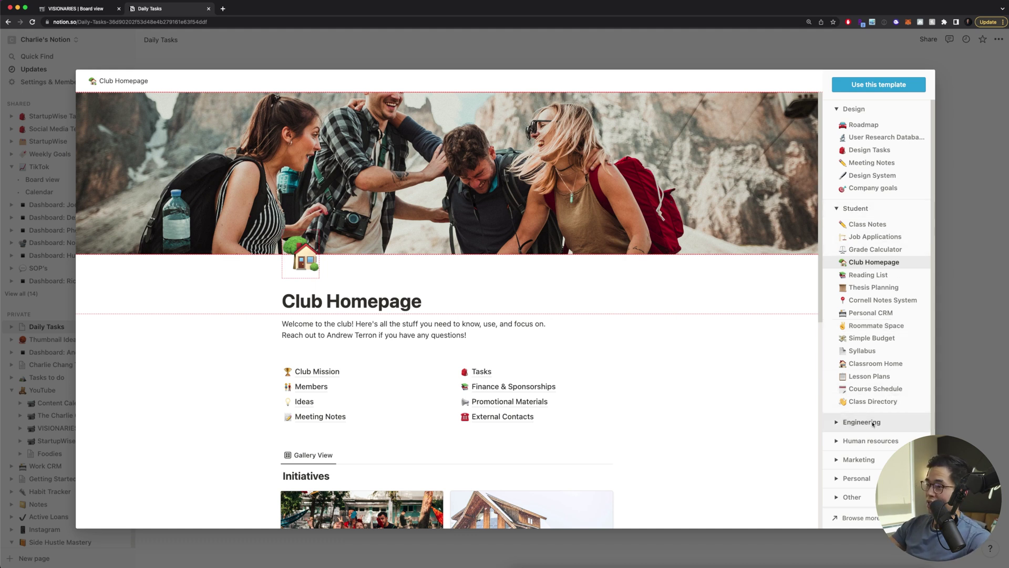
{"action": "scroll", "coordinate": [888, 378], "scroll_direction": "down", "scroll_amount": 2}
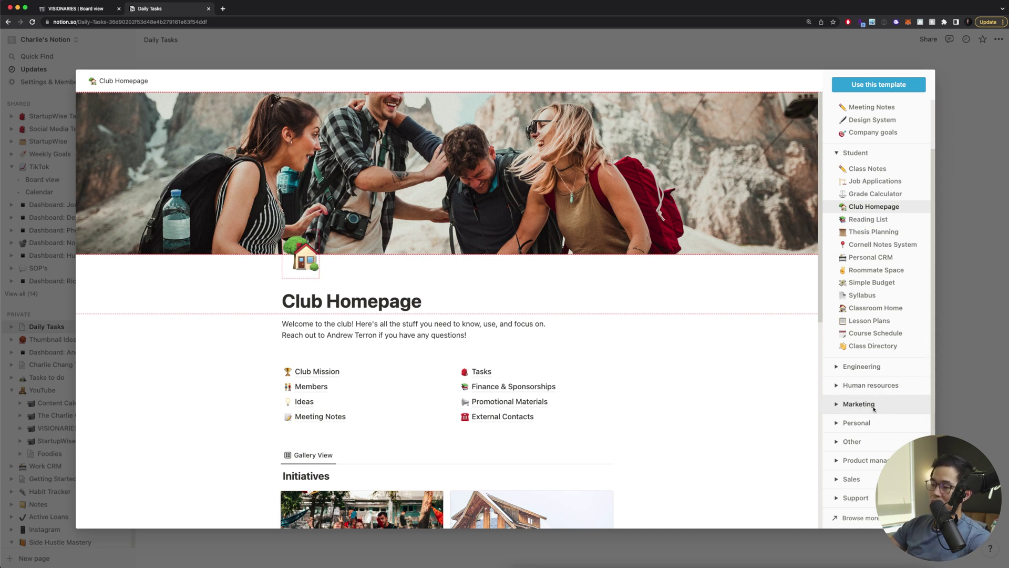
{"action": "left_click", "coordinate": [848, 405]}
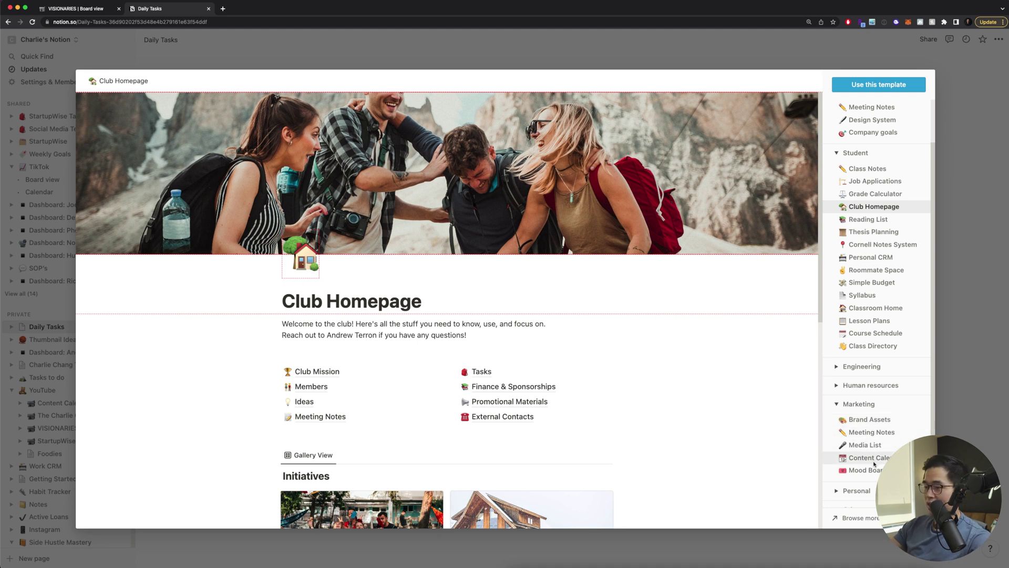
{"action": "scroll", "coordinate": [874, 463], "scroll_direction": "down", "scroll_amount": 2}
{"action": "left_click", "coordinate": [867, 421]}
{"action": "scroll", "coordinate": [888, 412], "scroll_direction": "down", "scroll_amount": 3}
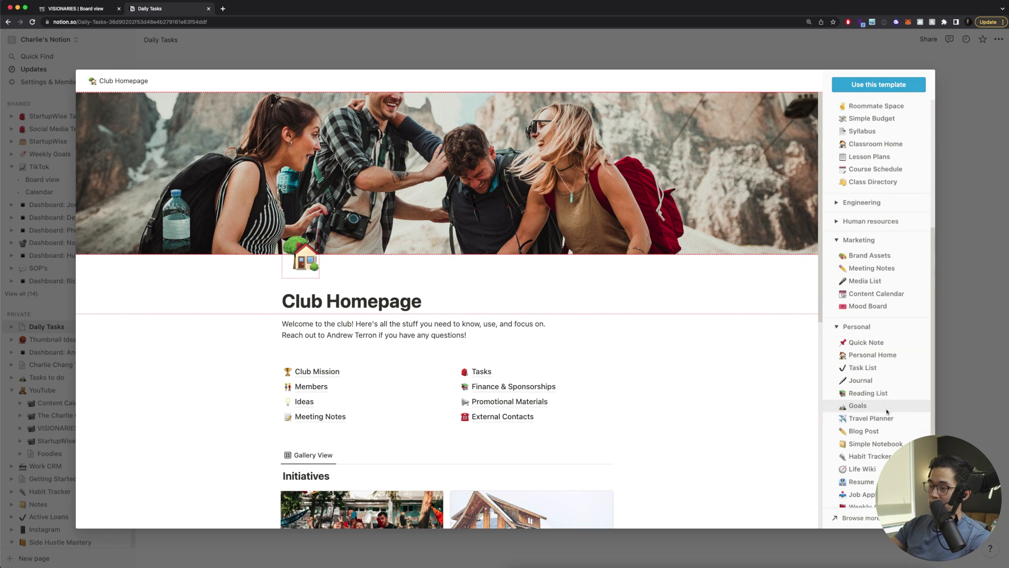
{"action": "scroll", "coordinate": [887, 415], "scroll_direction": "down", "scroll_amount": 3}
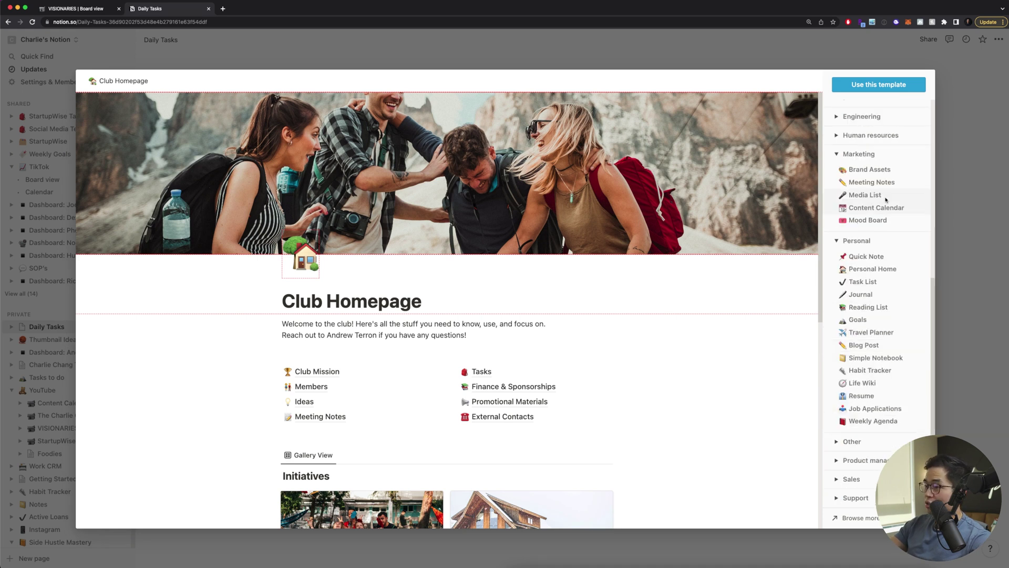
{"action": "left_click", "coordinate": [883, 283]}
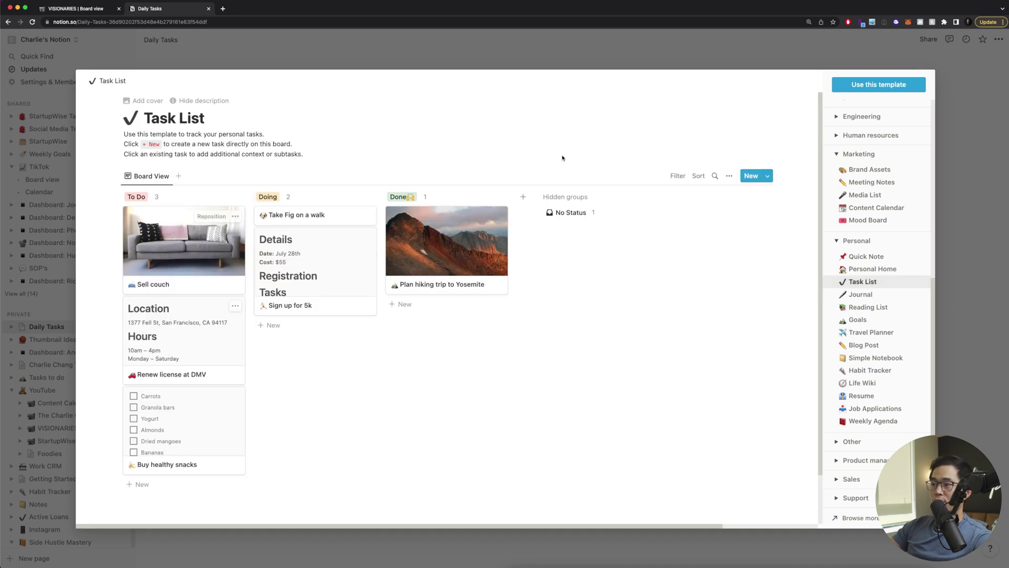
{"action": "left_click", "coordinate": [890, 86]}
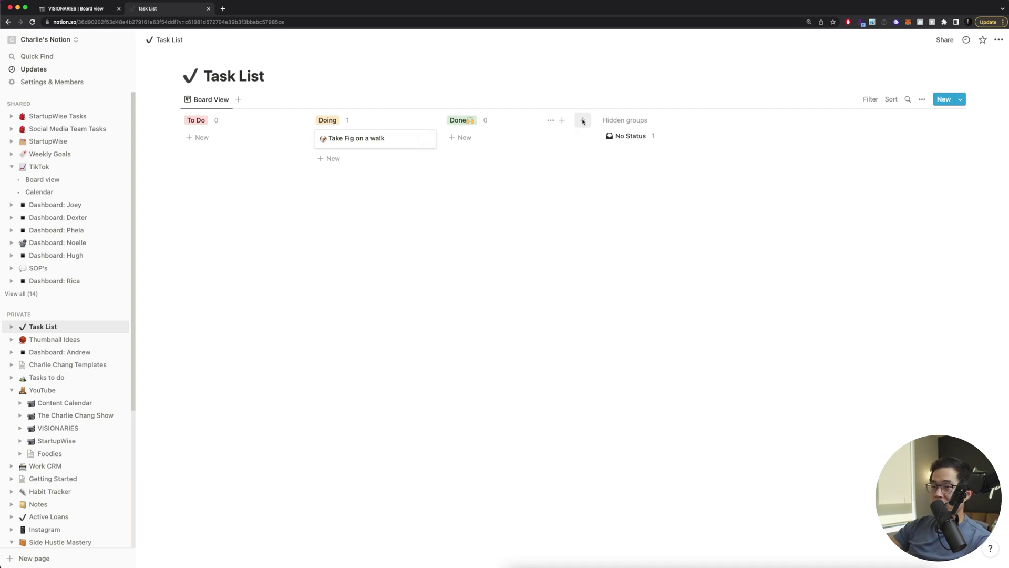
Add an Archive group to the board, position it by Done, and colour it yellow
{"action": "left_click", "coordinate": [583, 121]}
{"action": "type", "text": "Archive"}
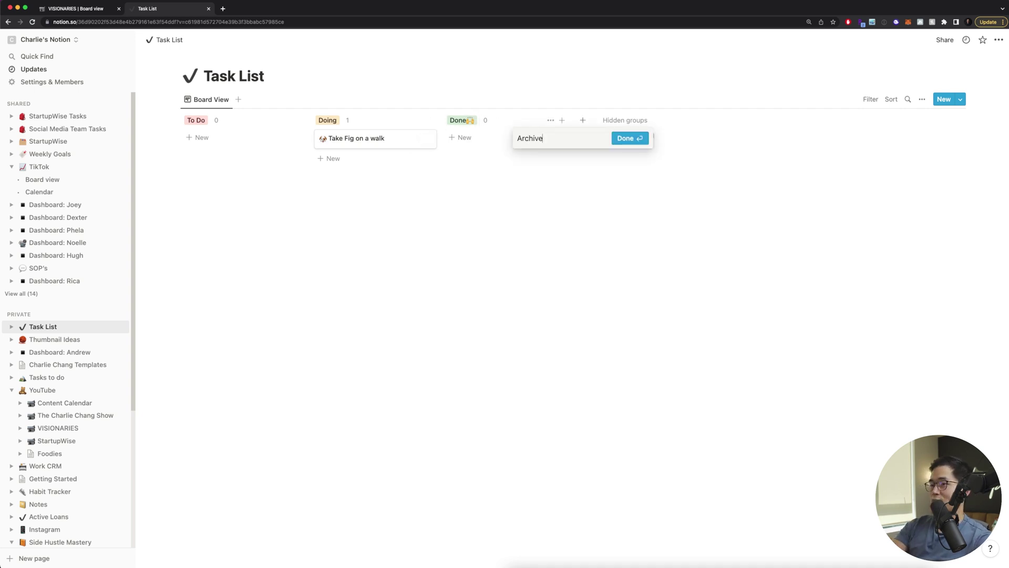
{"action": "left_click", "coordinate": [619, 138]}
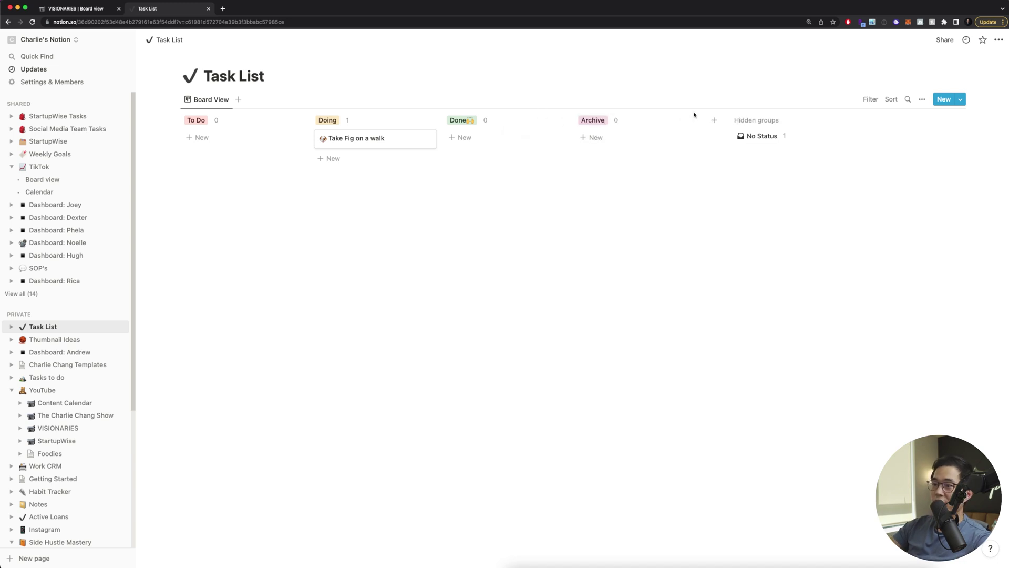
{"action": "mouse_move", "coordinate": [599, 120]}
{"action": "left_mouse_down"}
{"action": "mouse_move", "coordinate": [463, 117]}
{"action": "mouse_move", "coordinate": [594, 120]}
{"action": "left_mouse_up"}
{"action": "left_click", "coordinate": [682, 120]}
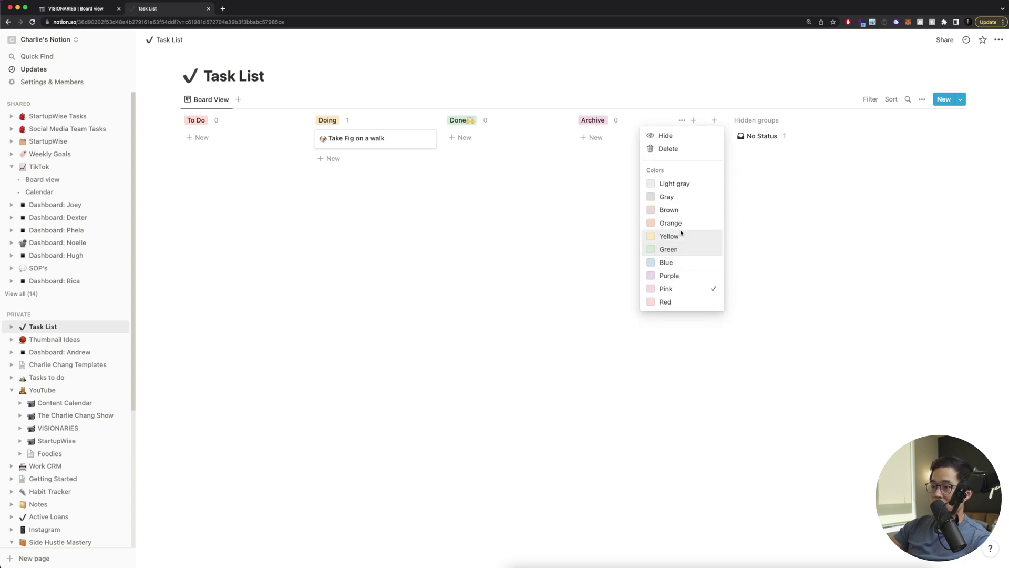
{"action": "left_click", "coordinate": [670, 236]}
Add a Calendar view to the Task List, then start a new card in To Do
{"action": "left_click", "coordinate": [239, 100]}
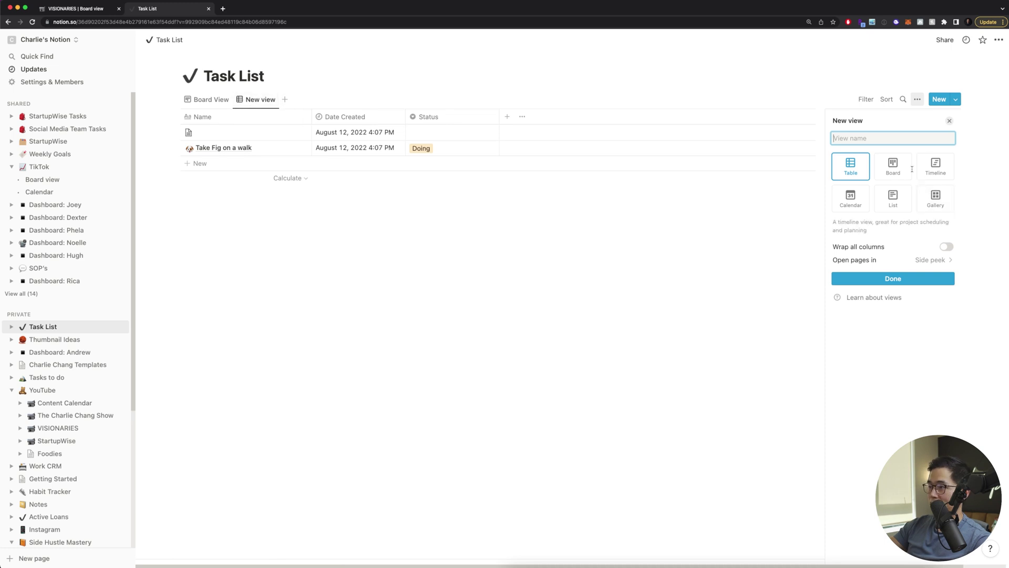
{"action": "left_click", "coordinate": [850, 199]}
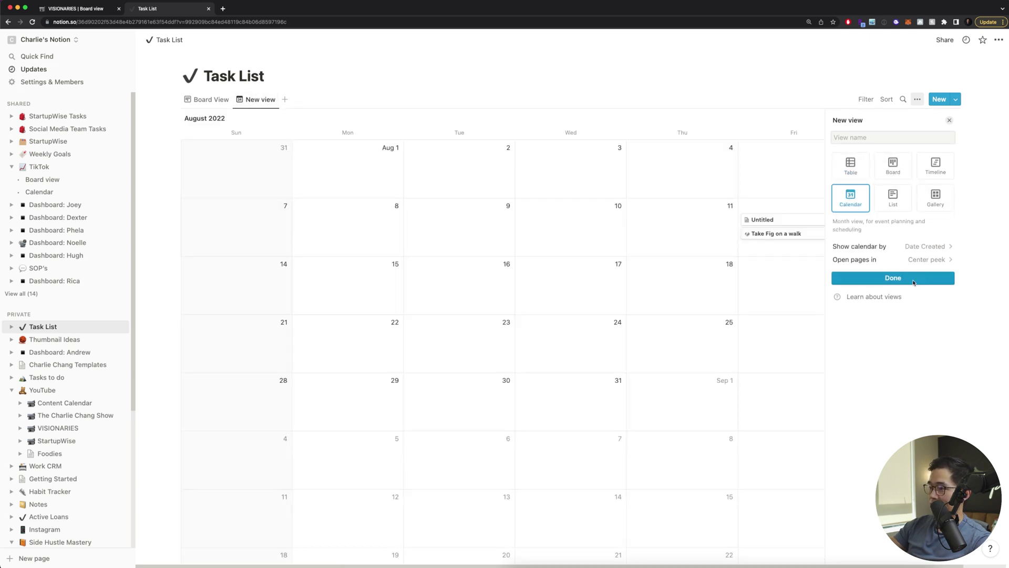
{"action": "left_click", "coordinate": [893, 279]}
{"action": "left_click", "coordinate": [210, 99]}
{"action": "left_click", "coordinate": [192, 137]}
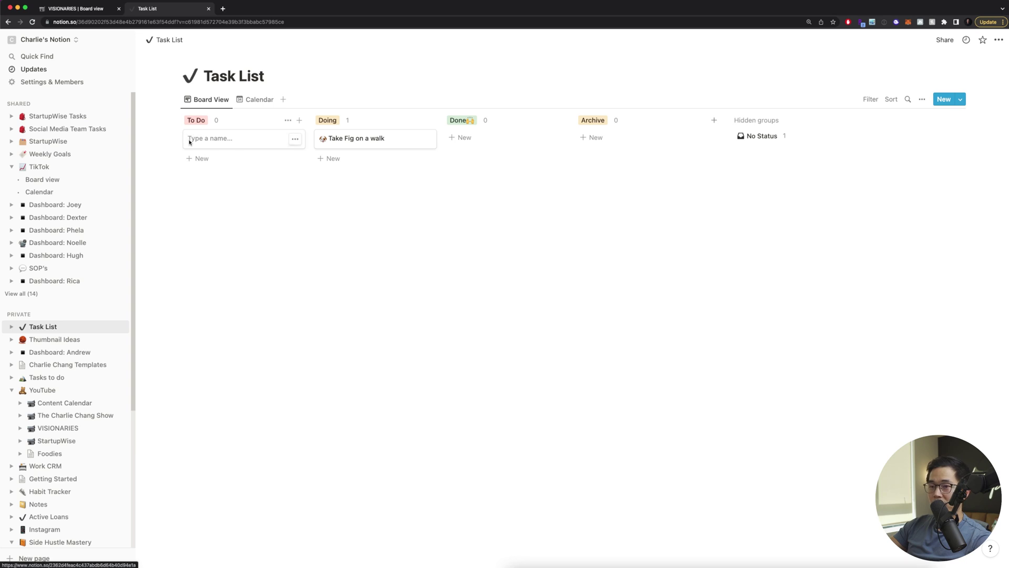
Name the new card 'Test Task' and give it a date property of August 17, 2022
{"action": "type", "text": "Test Task"}
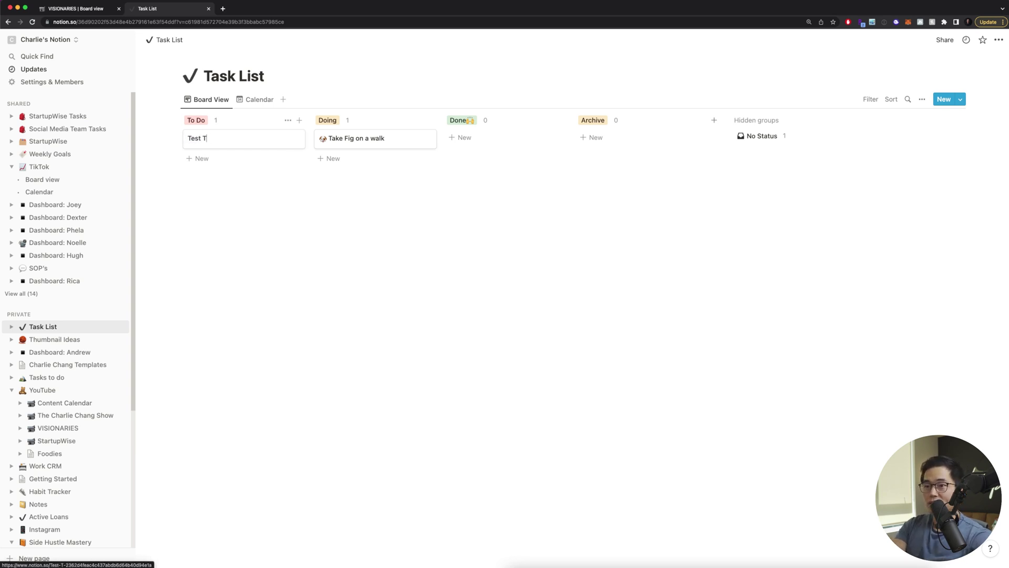
{"action": "left_click", "coordinate": [214, 181]}
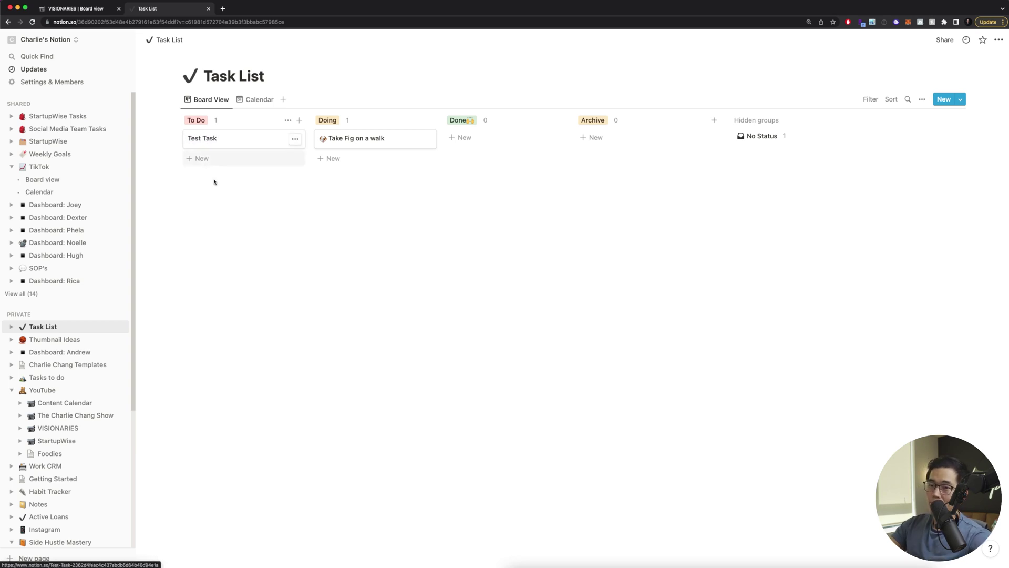
{"action": "left_click", "coordinate": [223, 139]}
{"action": "left_click", "coordinate": [538, 134]}
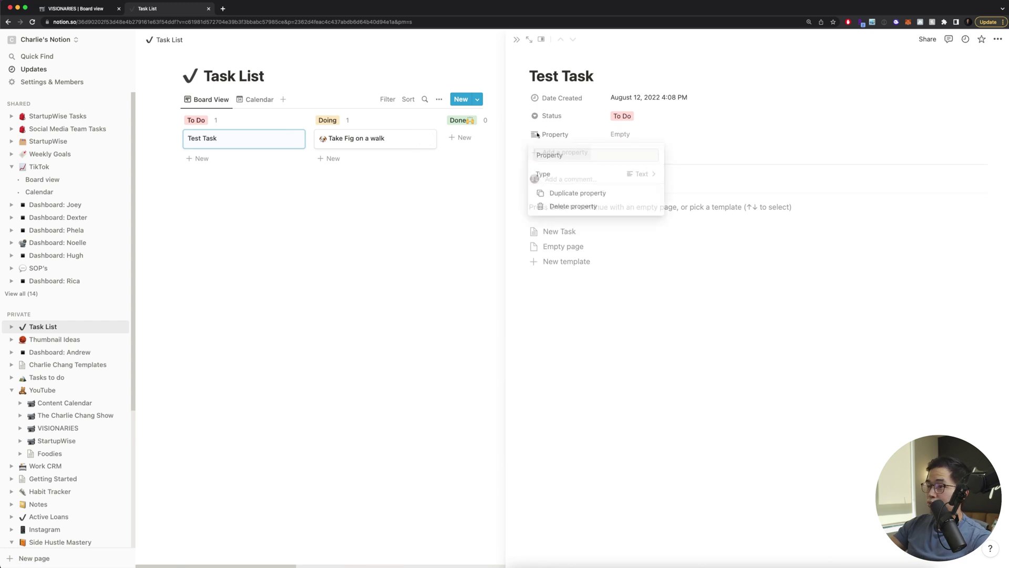
{"action": "left_click", "coordinate": [641, 176]}
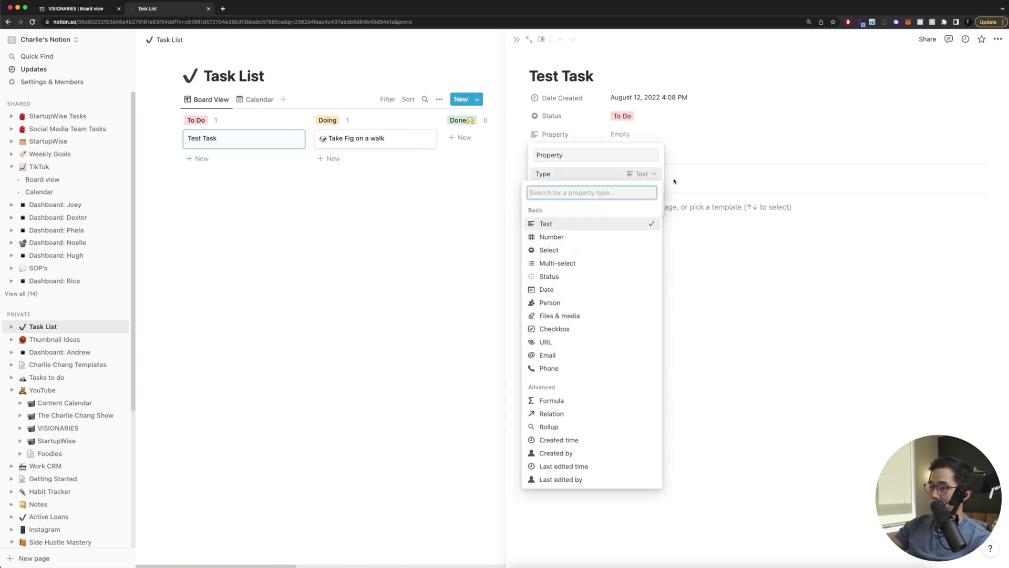
{"action": "left_click", "coordinate": [614, 137]}
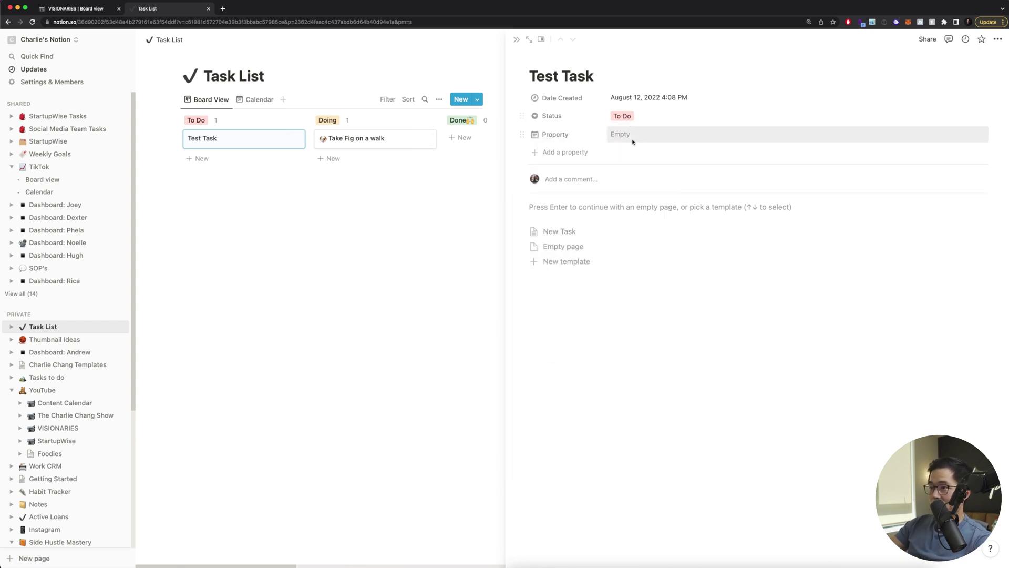
{"action": "left_click", "coordinate": [625, 136]}
{"action": "left_click", "coordinate": [674, 231]}
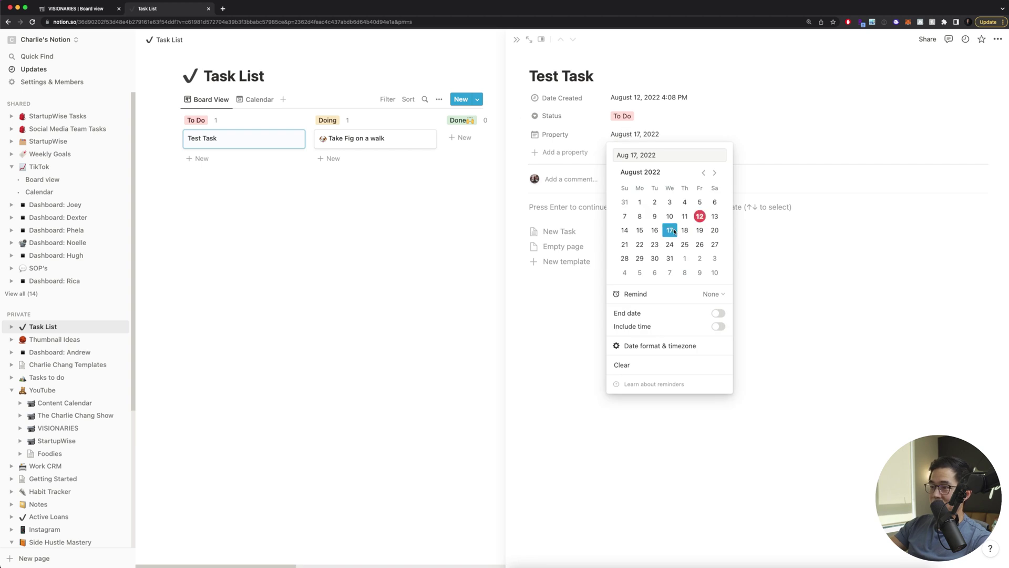
{"action": "left_click", "coordinate": [846, 250]}
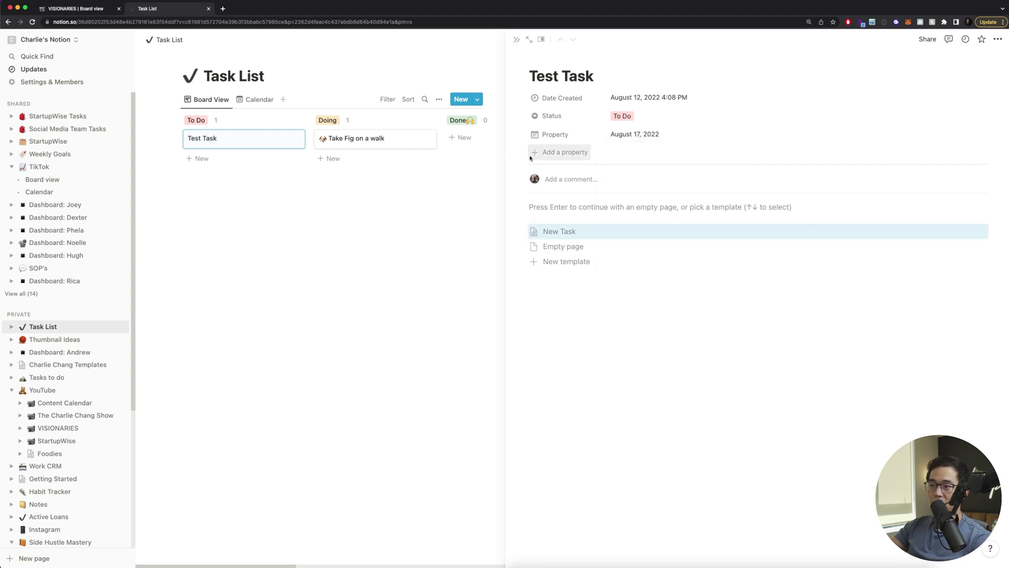
Set Test Task to Doing, add the note 'Test task right here…', and move it to Done
{"action": "left_click", "coordinate": [626, 121]}
{"action": "left_click", "coordinate": [638, 161]}
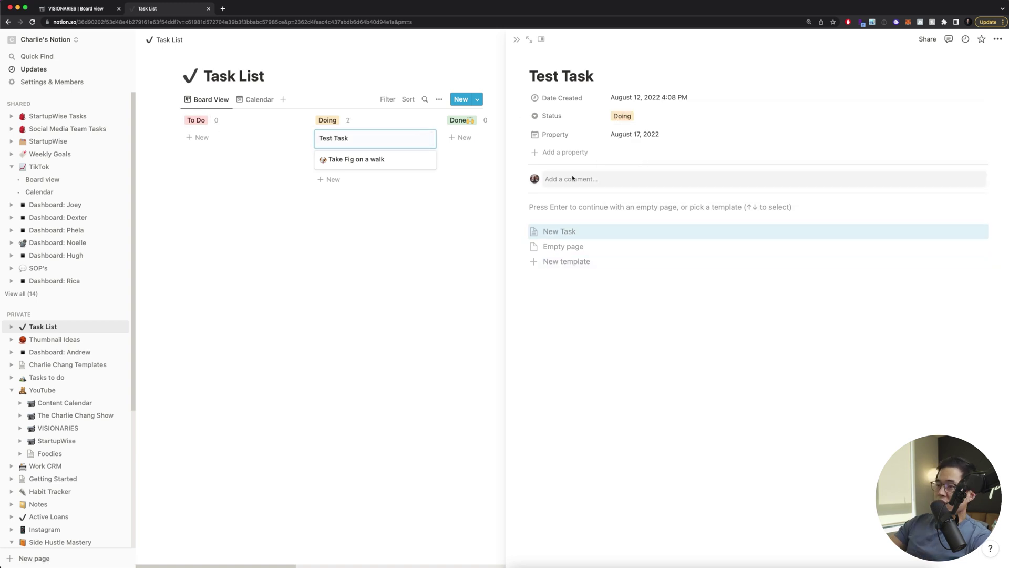
{"action": "left_click", "coordinate": [585, 249]}
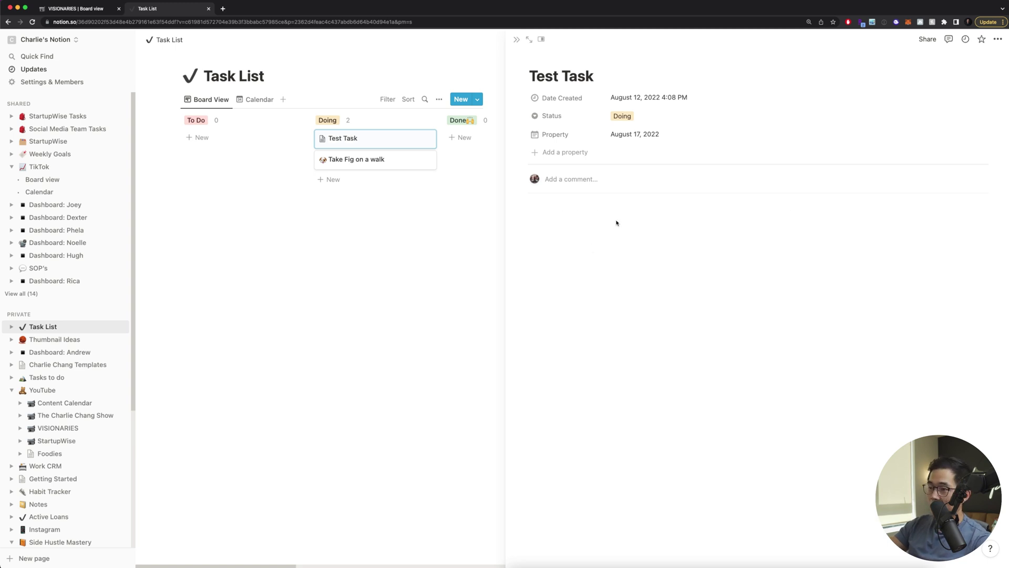
{"action": "type", "text": "Test task right here that I want to do t"}
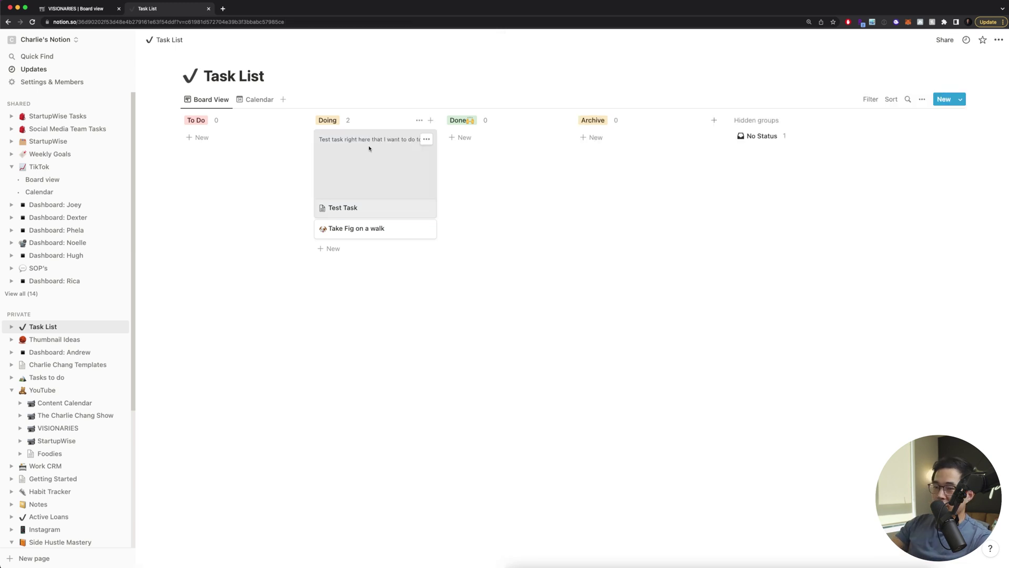
{"action": "left_click_drag", "start_coordinate": [370, 146], "coordinate": [497, 154]}
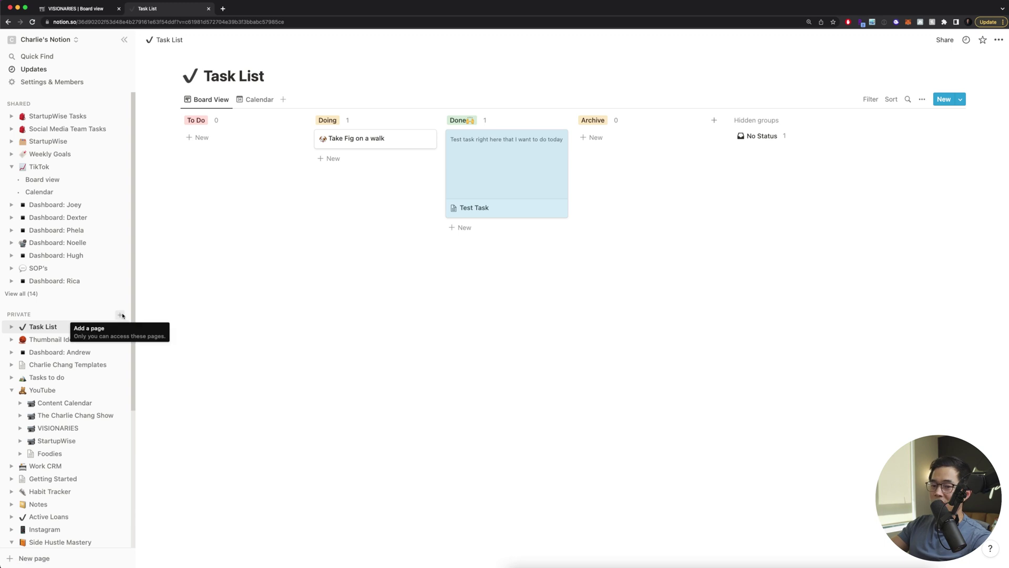
Create a private page 'Notes 2' from the Personal Simple Notebook template
{"action": "left_click", "coordinate": [121, 314]}
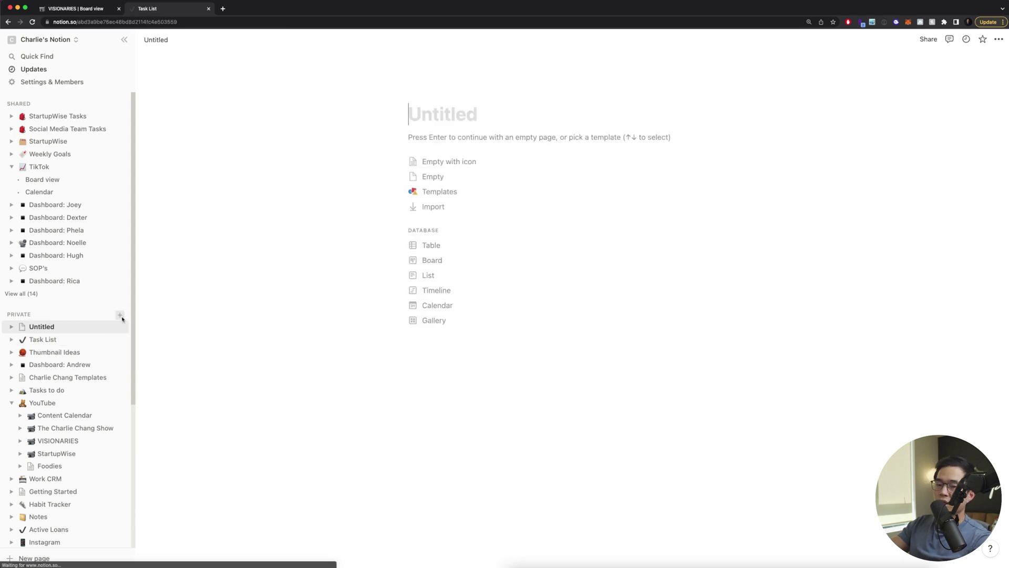
{"action": "type", "text": "Notes 2"}
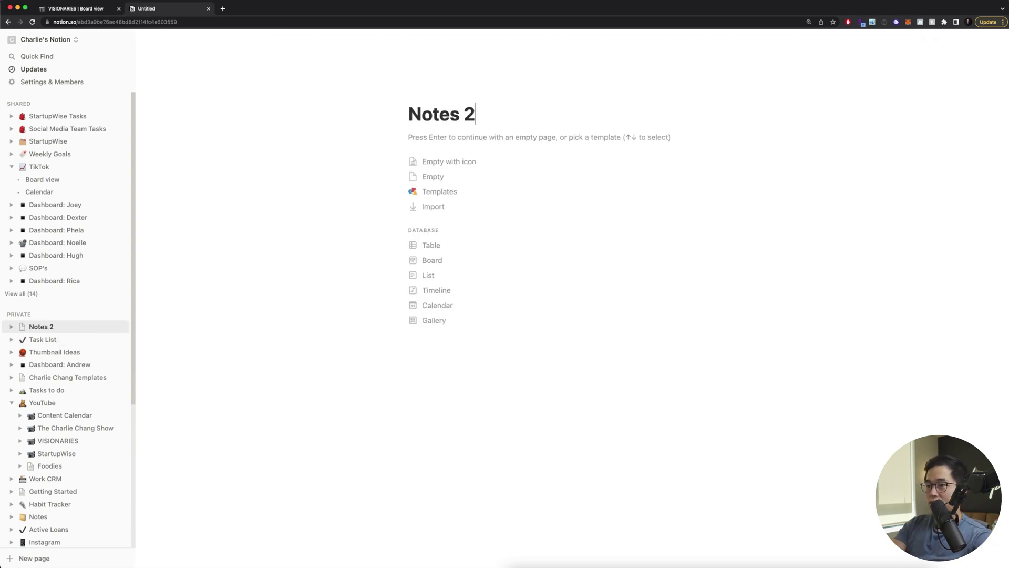
{"action": "left_click", "coordinate": [455, 194]}
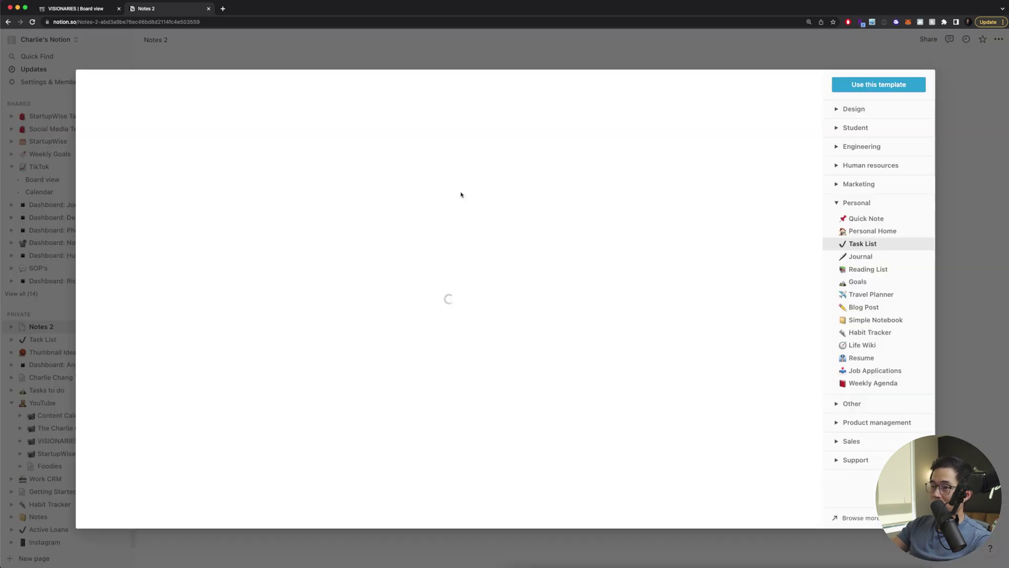
{"action": "left_click", "coordinate": [890, 321]}
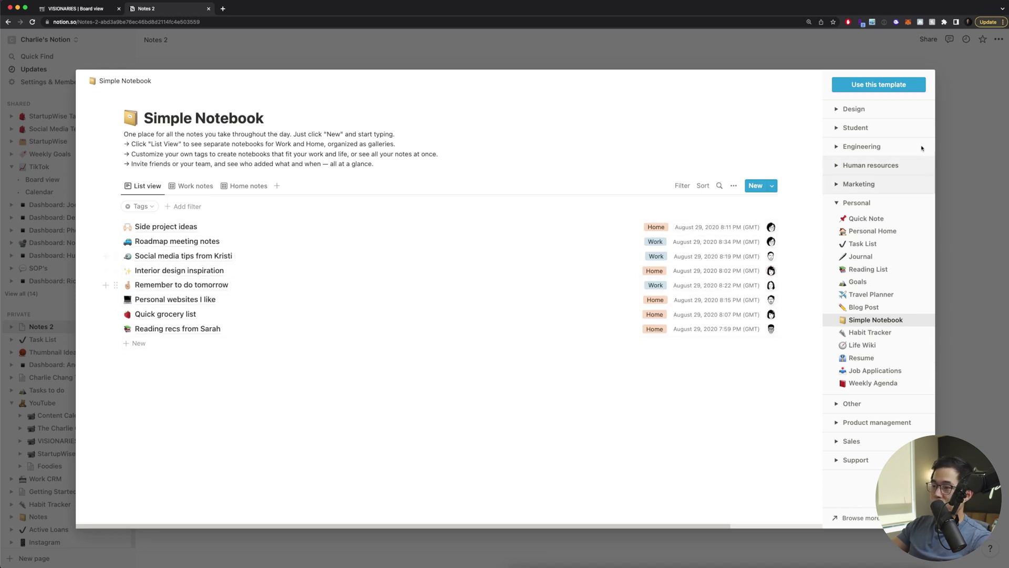
{"action": "left_click", "coordinate": [896, 86]}
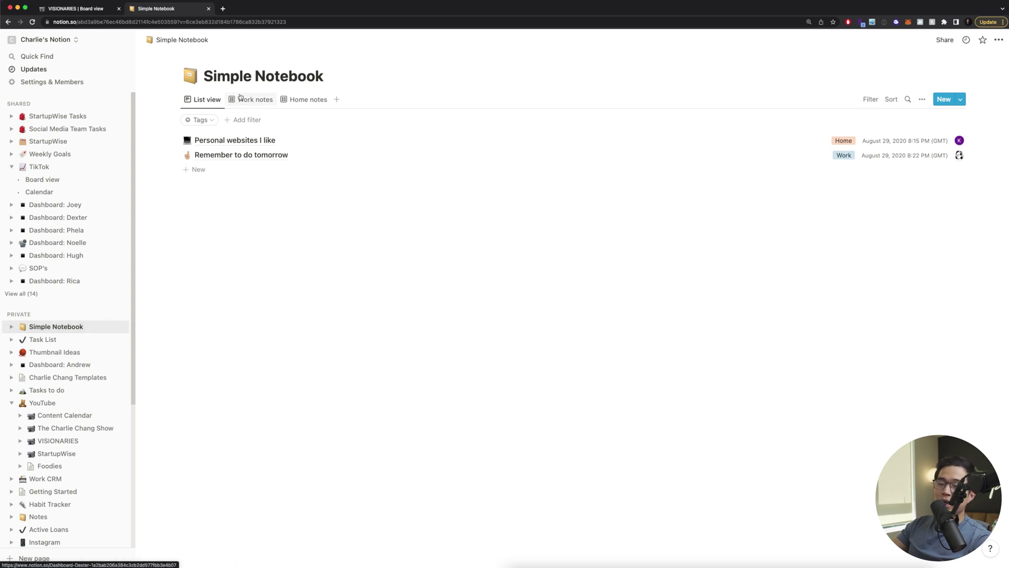
Add a 'Therapy Notes' entry to the notebook list and move into its body
{"action": "left_click", "coordinate": [186, 170]}
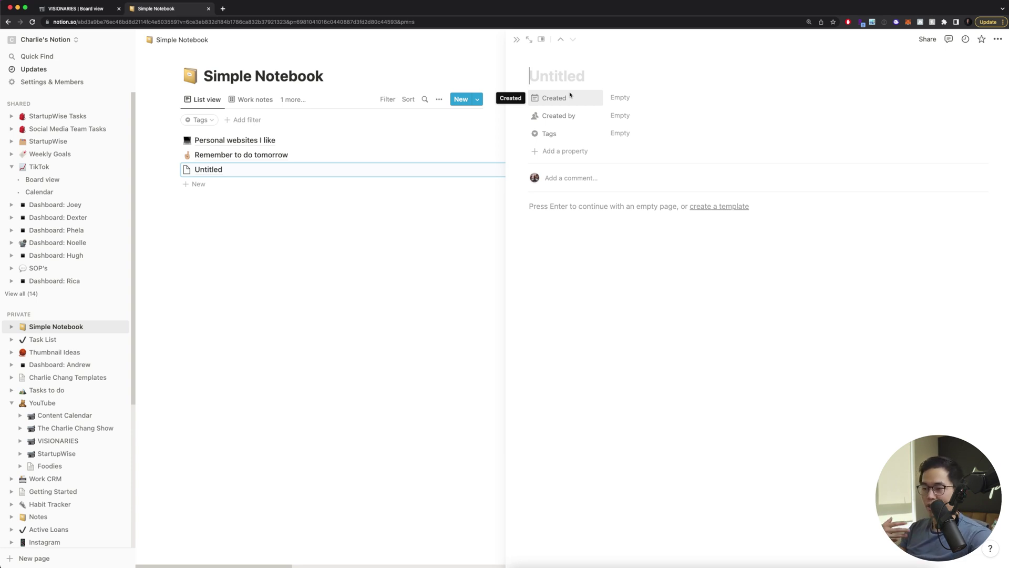
{"action": "type", "text": "Therapy"}
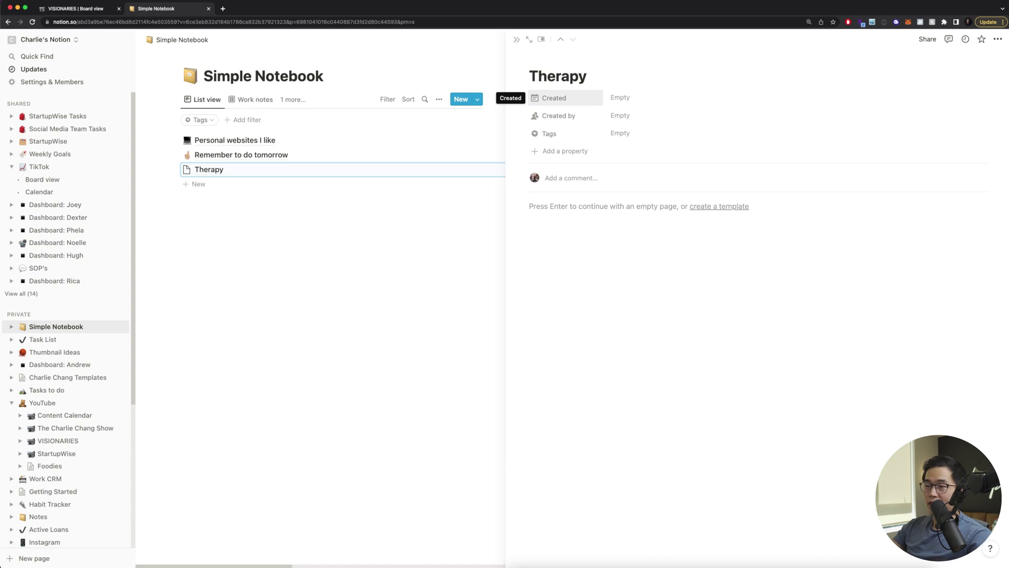
{"action": "type", "text": " Notes"}
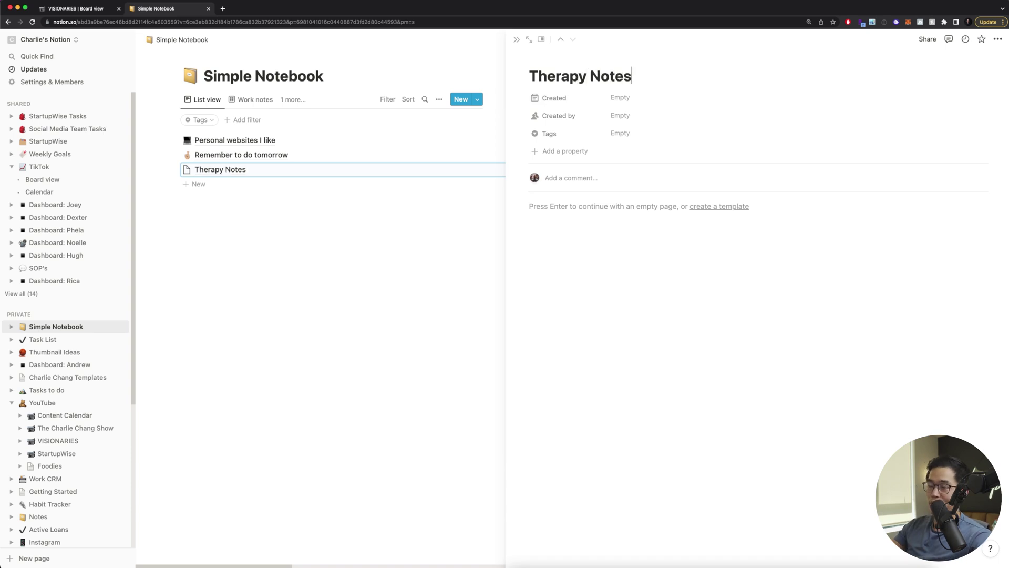
{"action": "key", "text": "Return"}
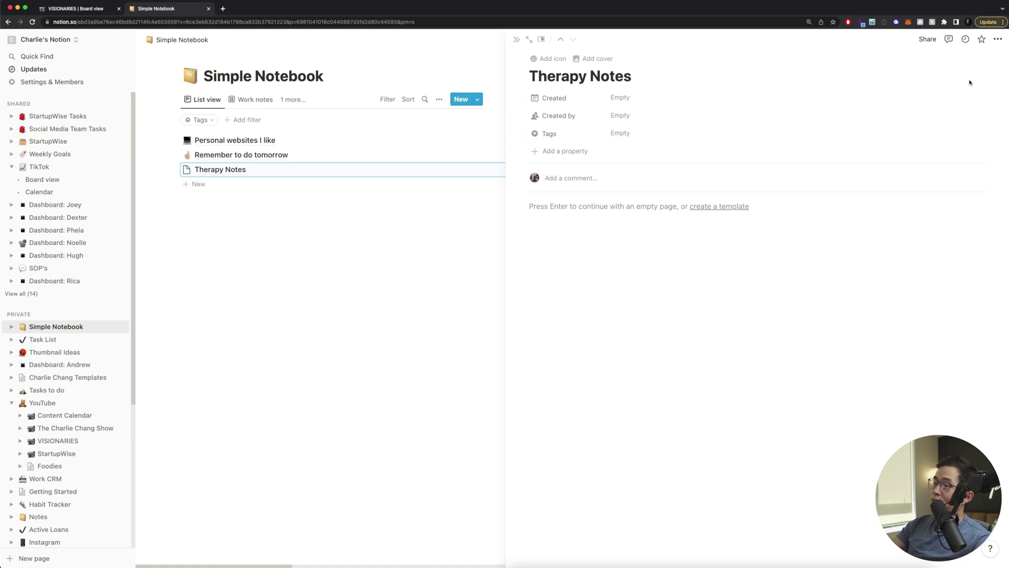
Check the Share, comments and updates panels for Therapy Notes, closing each one
{"action": "left_click", "coordinate": [929, 39]}
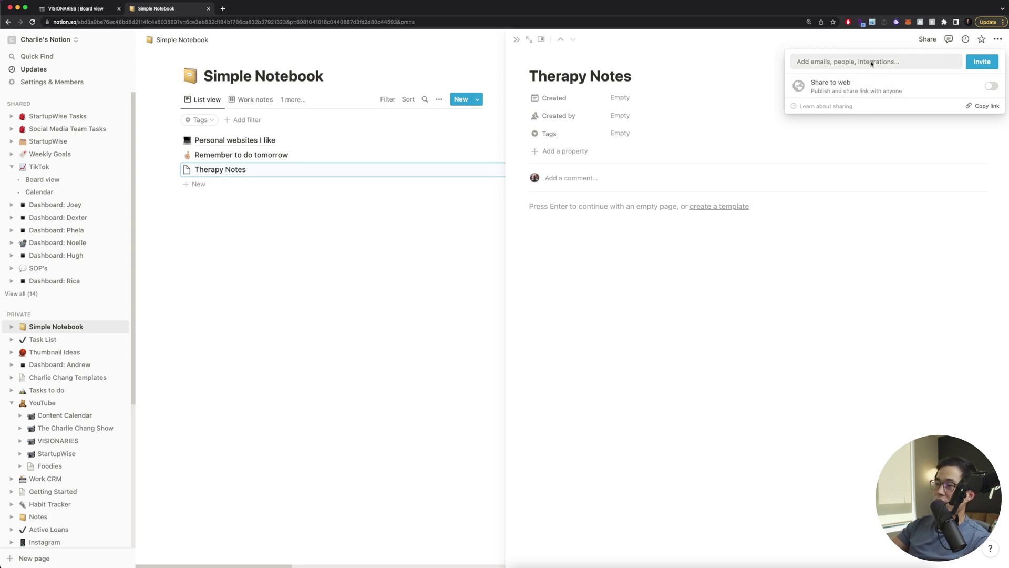
{"action": "left_click", "coordinate": [949, 39]}
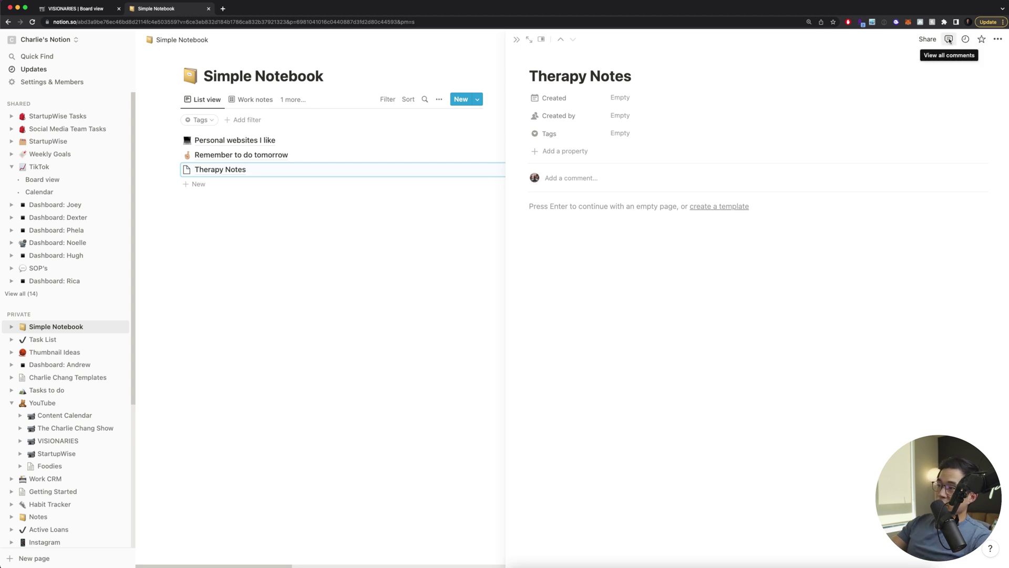
{"action": "left_click", "coordinate": [948, 39]}
{"action": "left_click", "coordinate": [949, 39]}
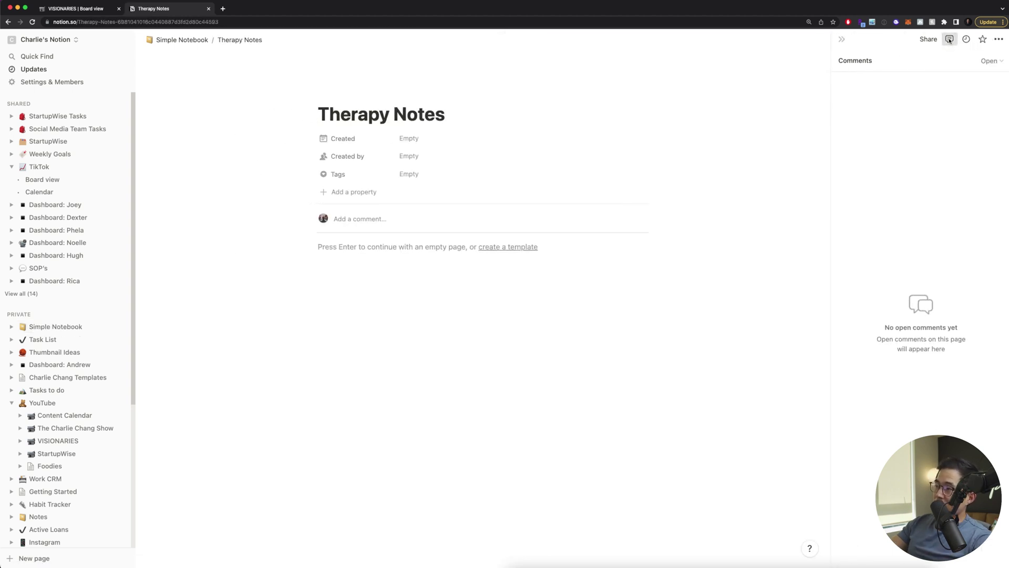
{"action": "left_click", "coordinate": [966, 39]}
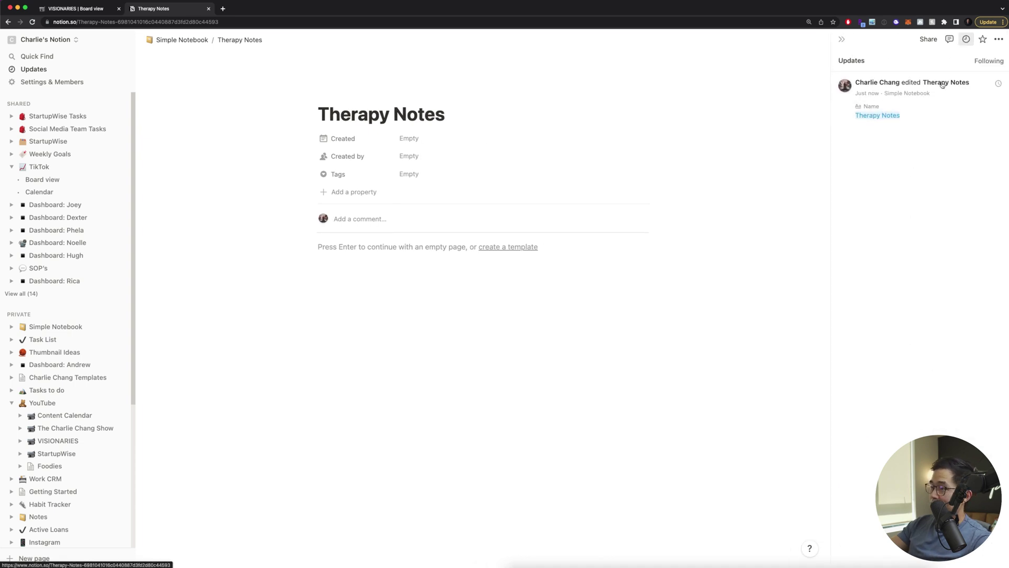
{"action": "left_click", "coordinate": [966, 40]}
Review the Therapy Notes page options menu, including export, then dismiss it
{"action": "left_click", "coordinate": [999, 39]}
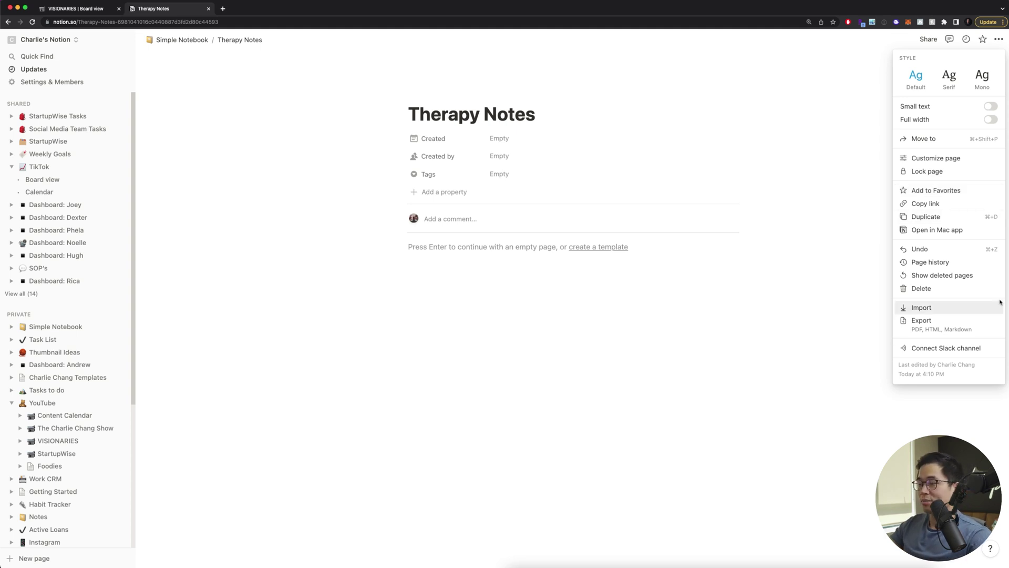
{"action": "mouse_move", "coordinate": [966, 353]}
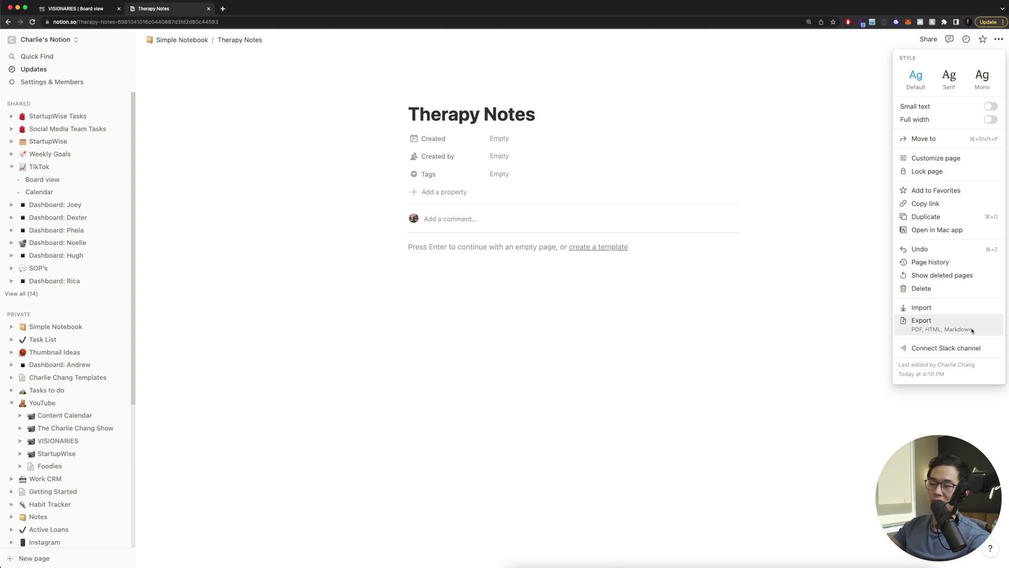
{"action": "left_click", "coordinate": [972, 330]}
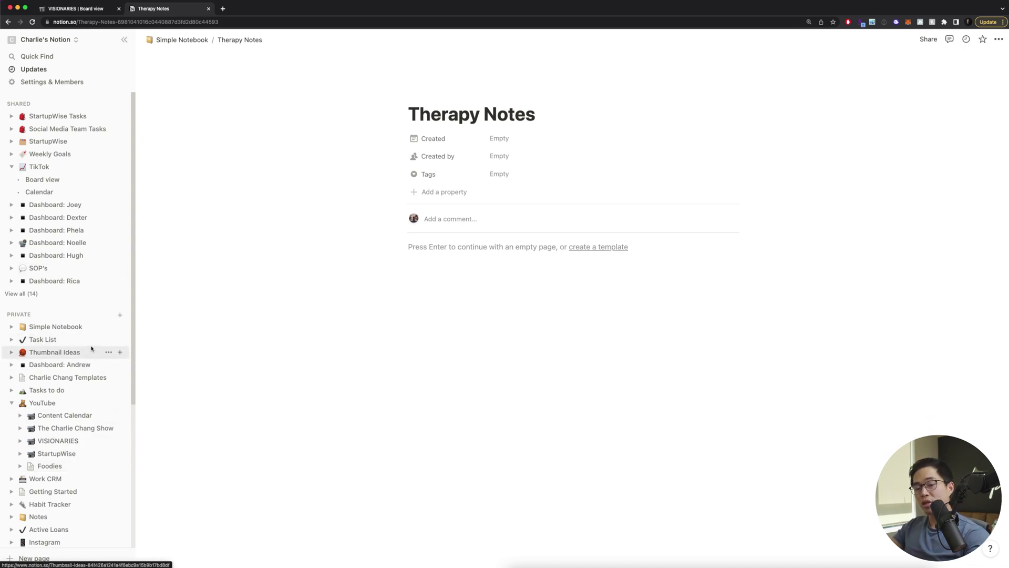
Go back to Simple Notebook via the sidebar, where Therapy Notes is now the third note
{"action": "left_click", "coordinate": [85, 327]}
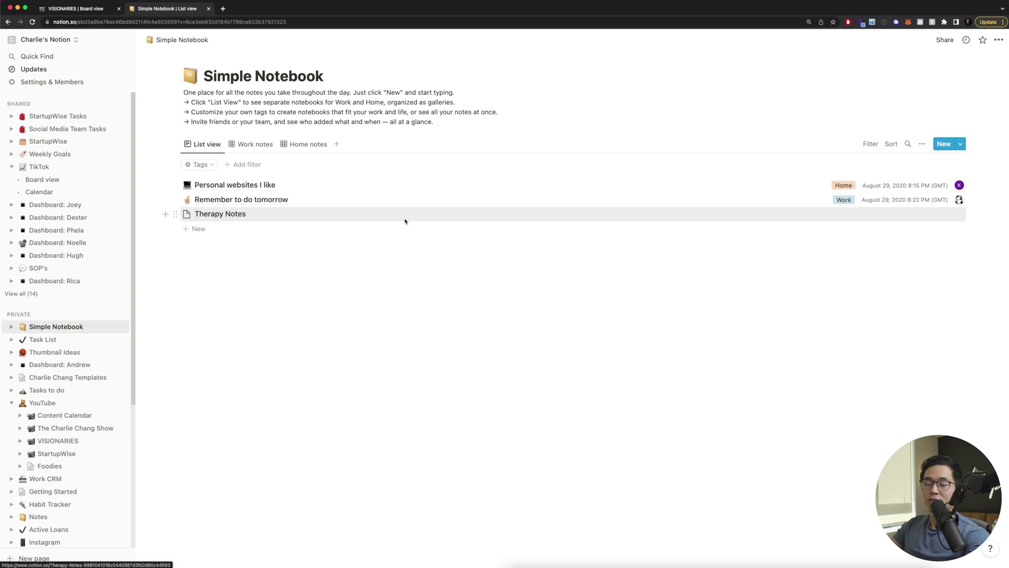